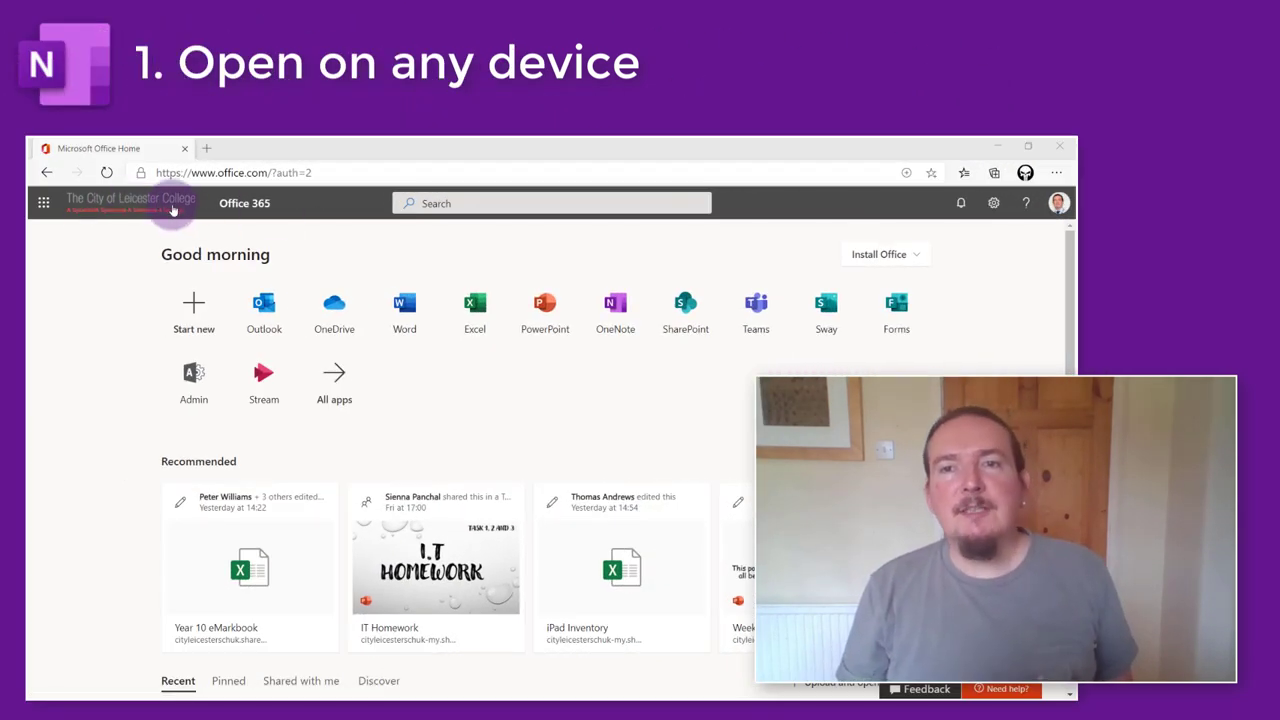
# Launch OneNote Online and open the 2019-10B1-Ma Notebook
pyautogui.click(43, 203)
pyautogui.click(163, 362)
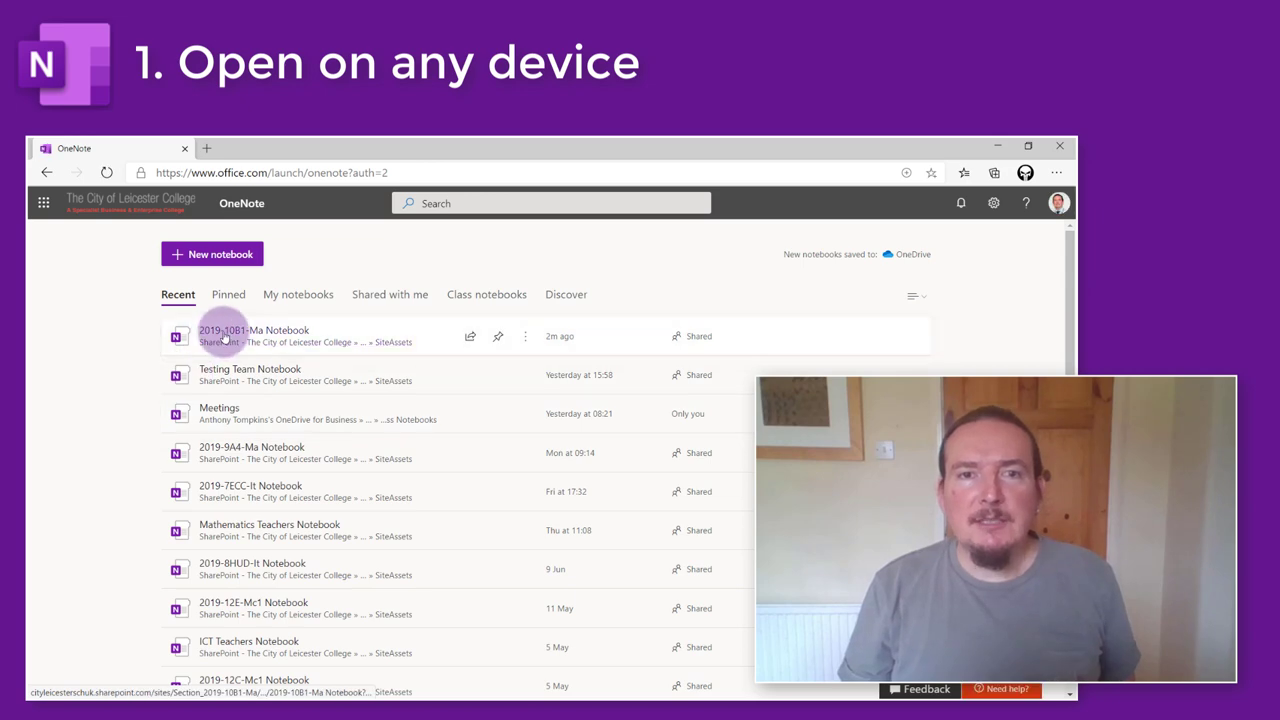
pyautogui.click(225, 338)
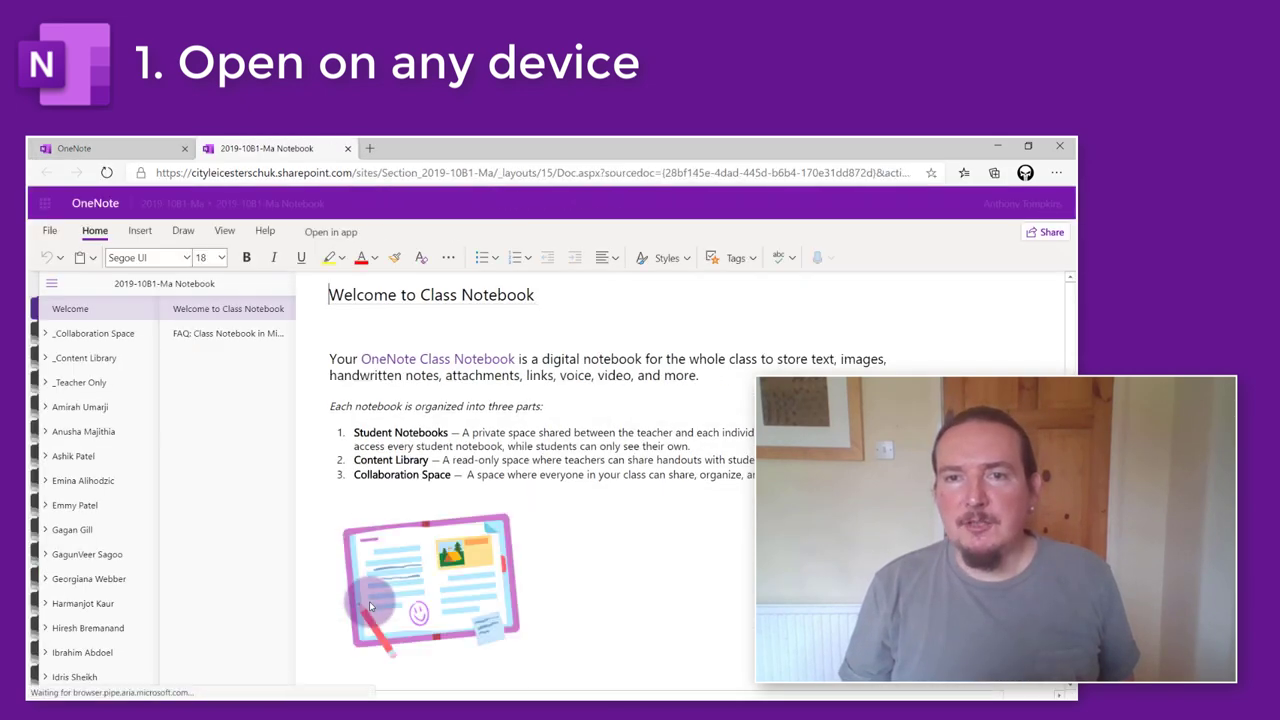
# Copy the notebook's web address from the address bar
pyautogui.click(313, 173)
pyautogui.rightClick(313, 173)
pyautogui.click(378, 205)
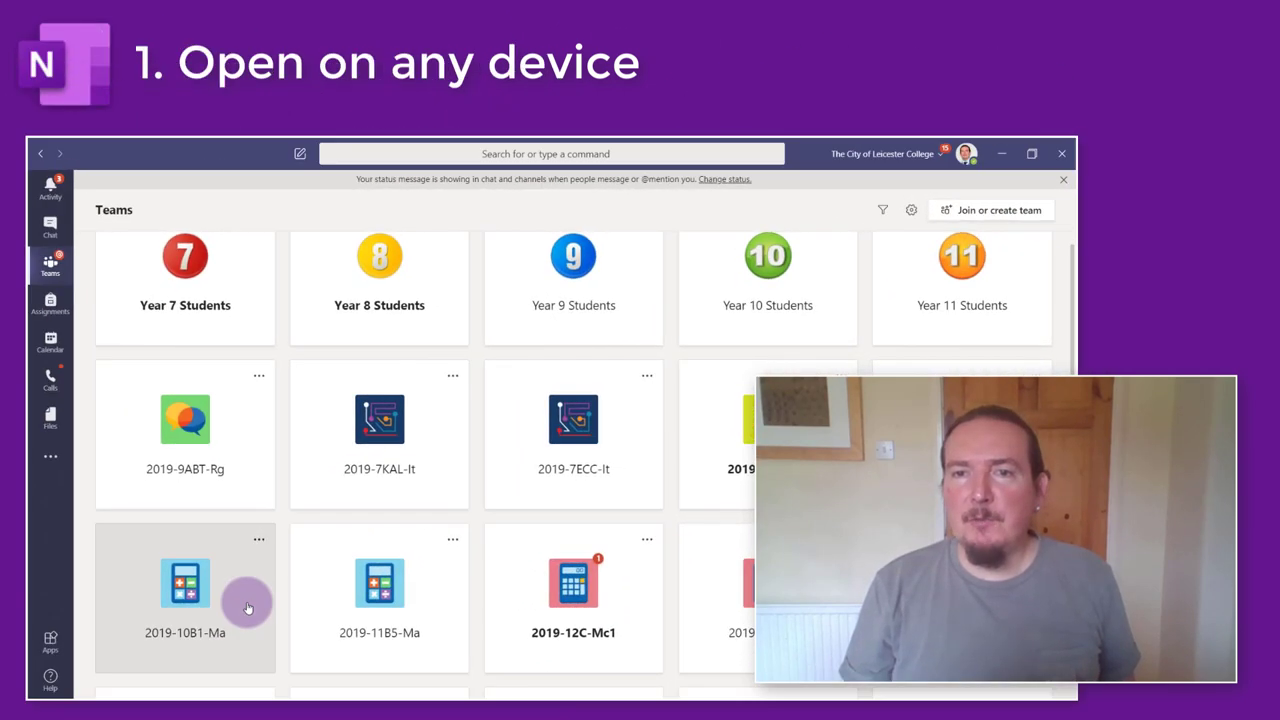
# Open the 2019-10B1-Ma team's Class Notebook tab and its Manage Notebooks page
pyautogui.click(249, 600)
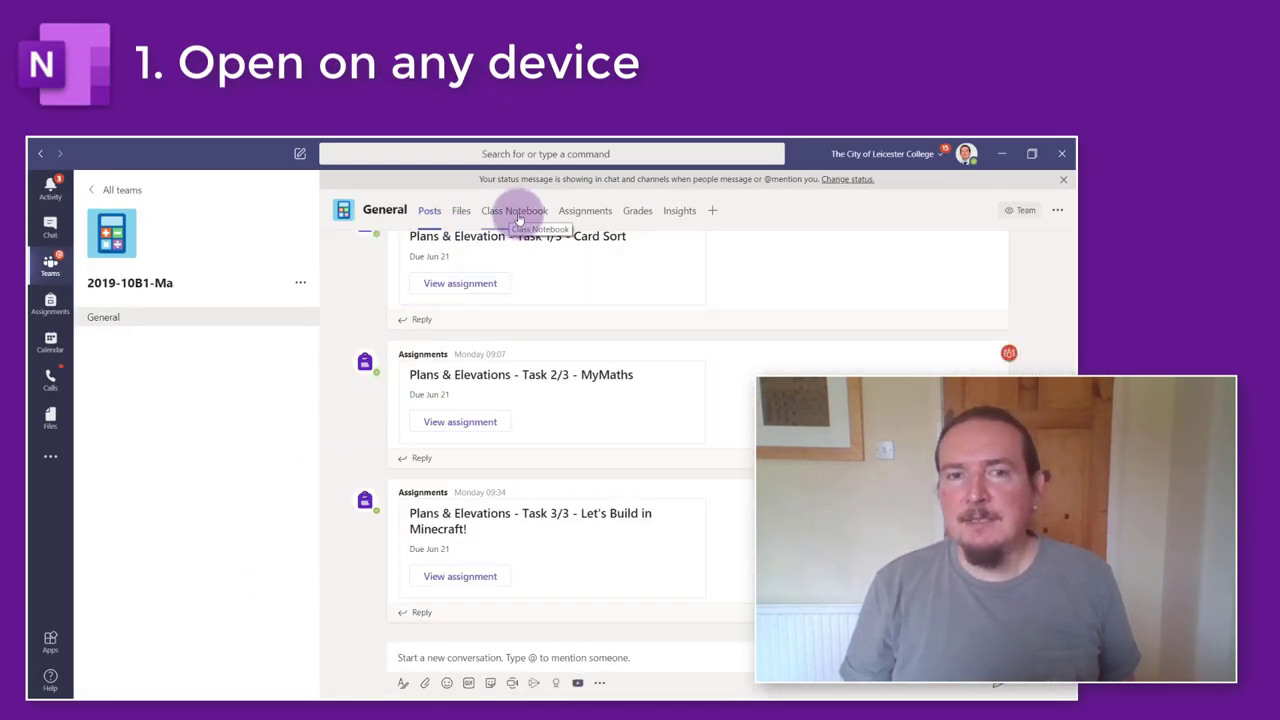
pyautogui.click(516, 214)
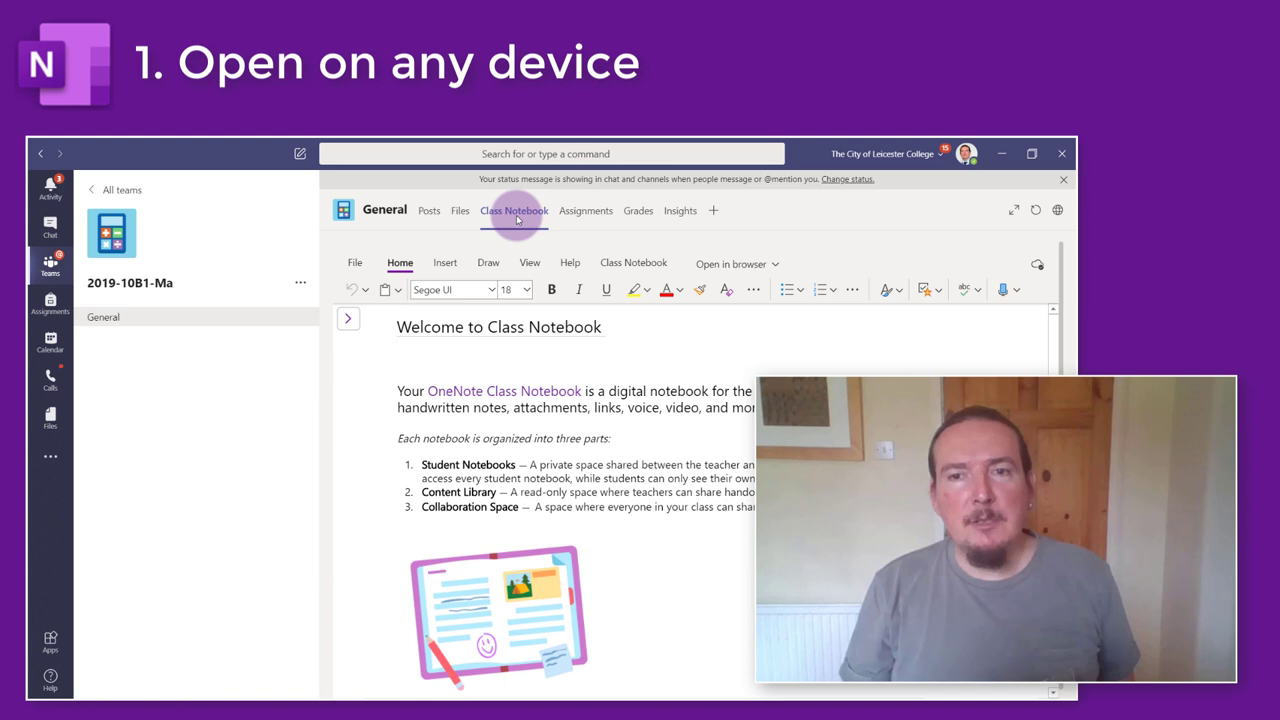
pyautogui.click(633, 263)
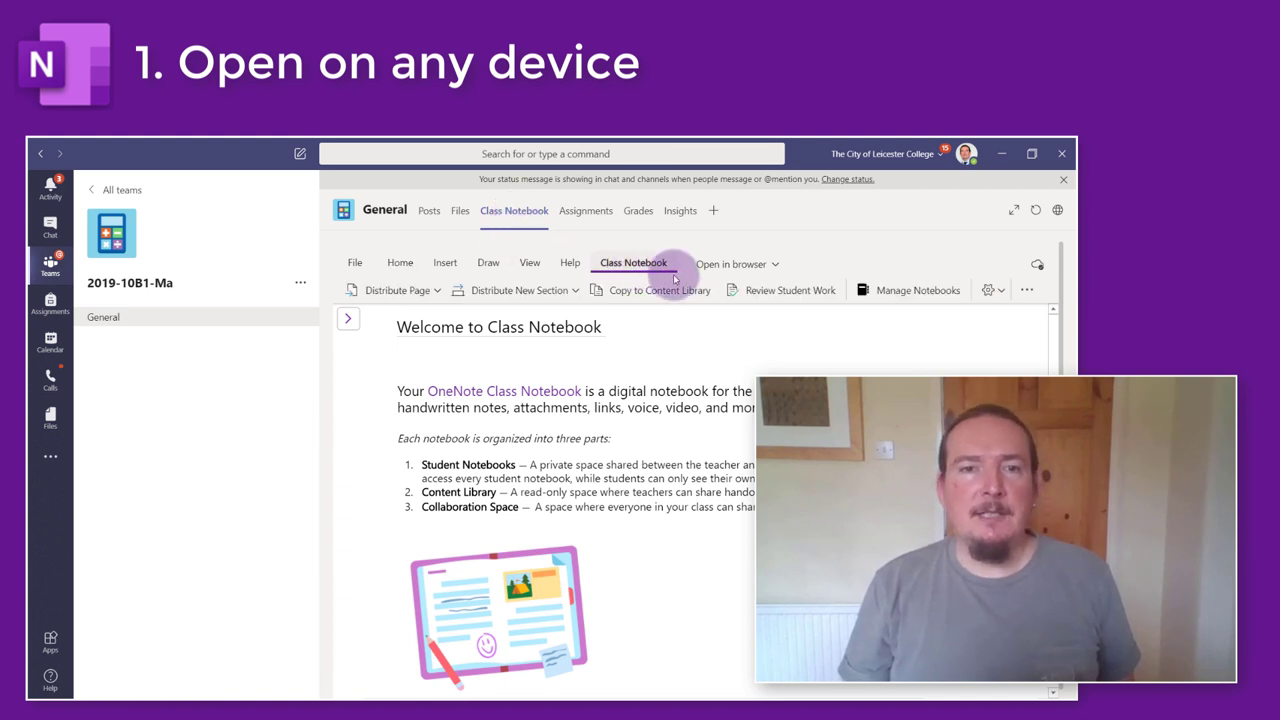
pyautogui.click(917, 291)
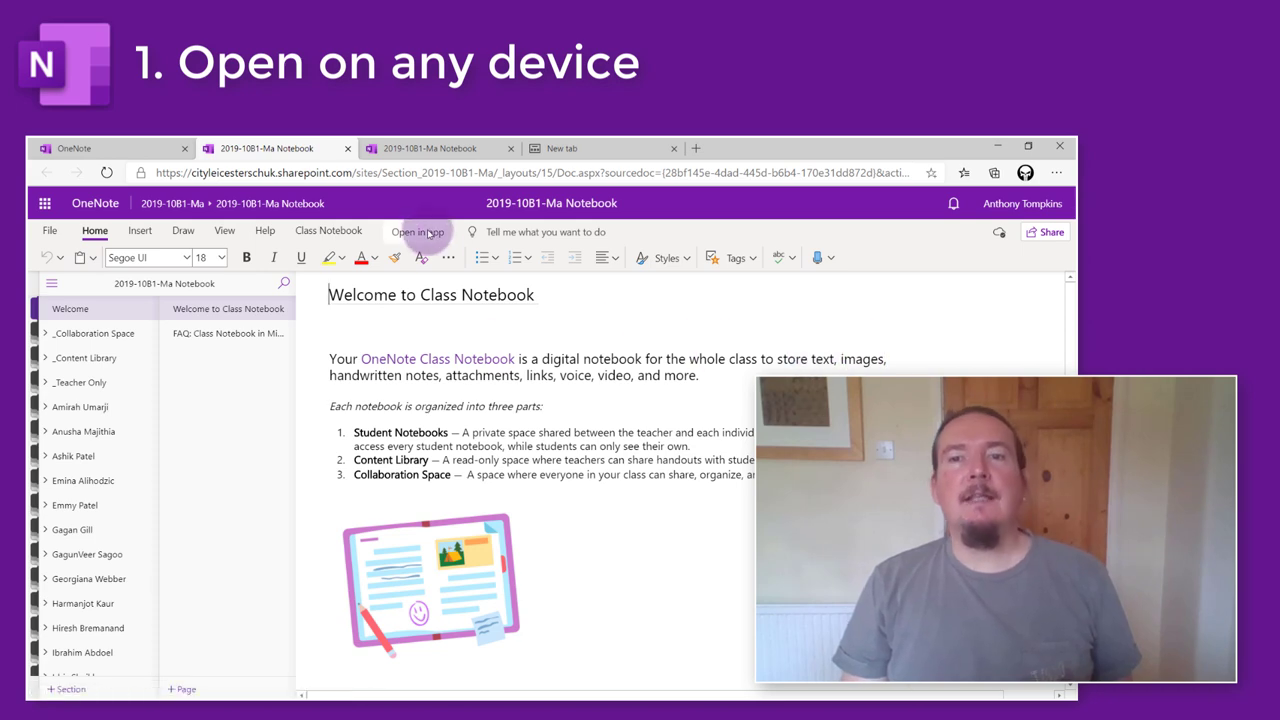
# Open the 2019-10B1-Ma Notebook in the app, choosing OneNote for Windows 10
pyautogui.click(430, 233)
pyautogui.click(620, 275)
pyautogui.click(514, 372)
pyautogui.click(590, 482)
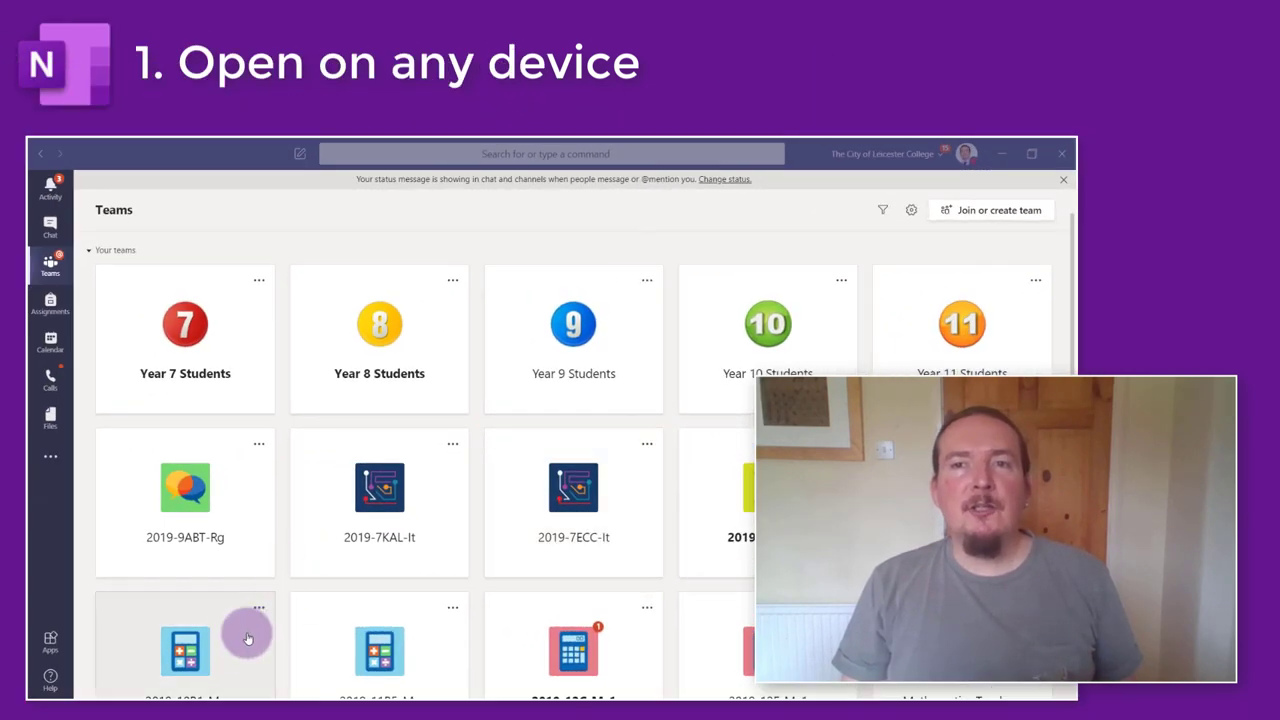
# Open the 2019-10B1-Ma Class Notebook tab via Open in browser > Open in app
pyautogui.click(209, 650)
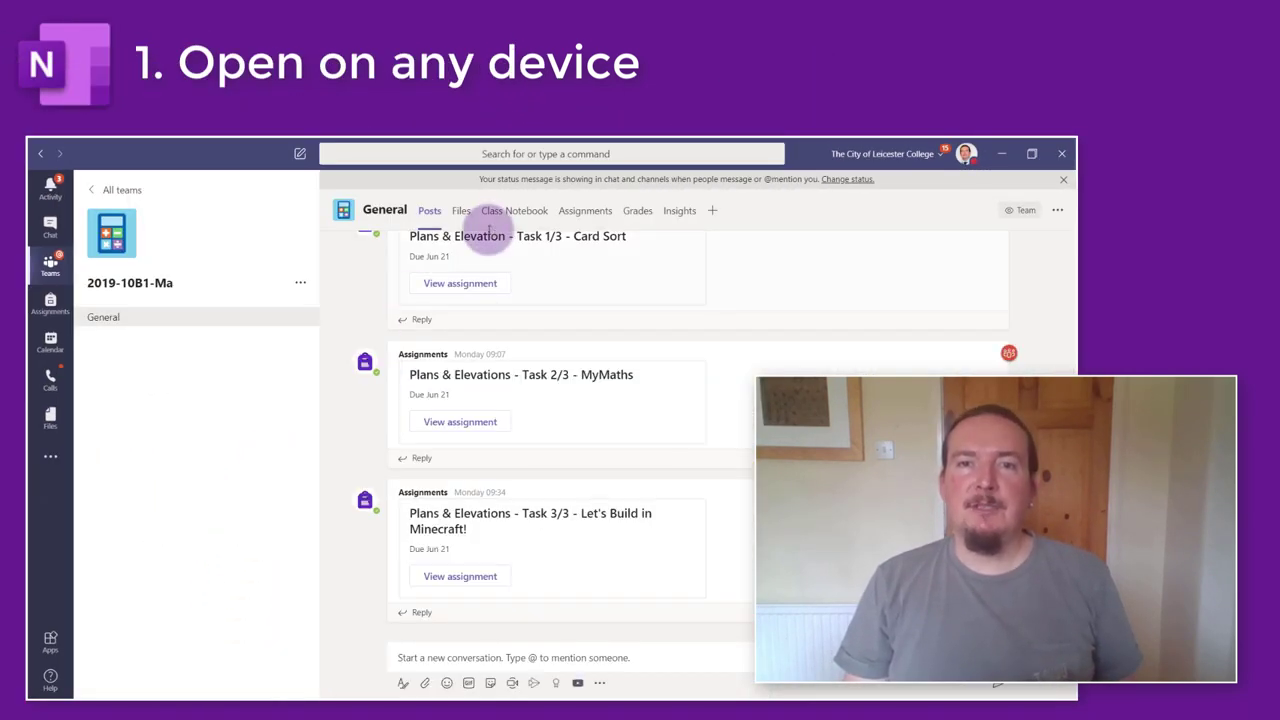
pyautogui.click(519, 213)
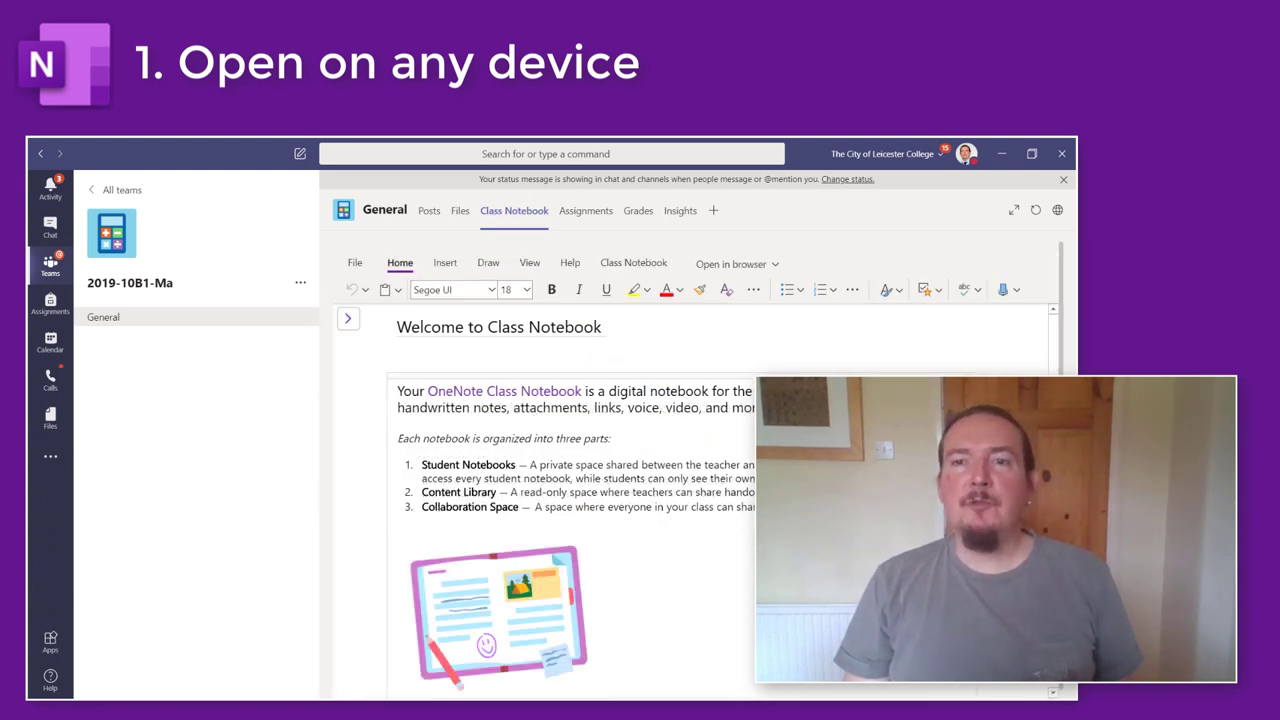
pyautogui.click(745, 264)
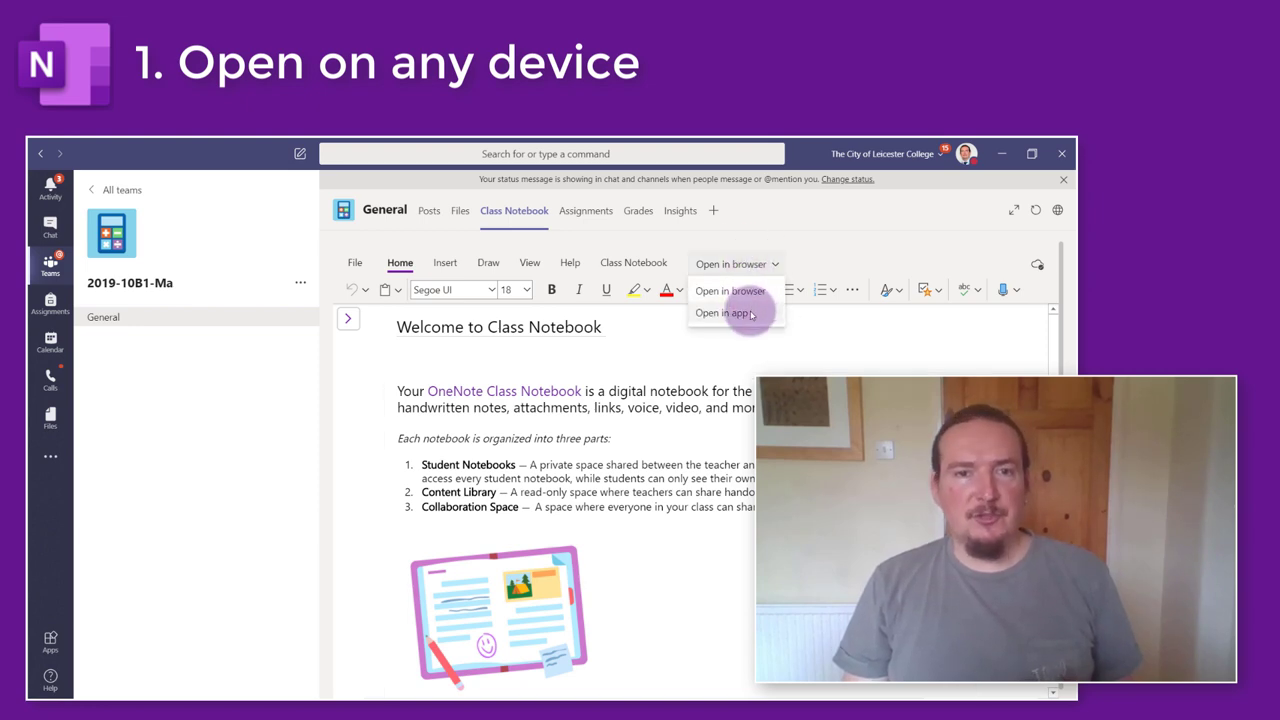
pyautogui.click(750, 314)
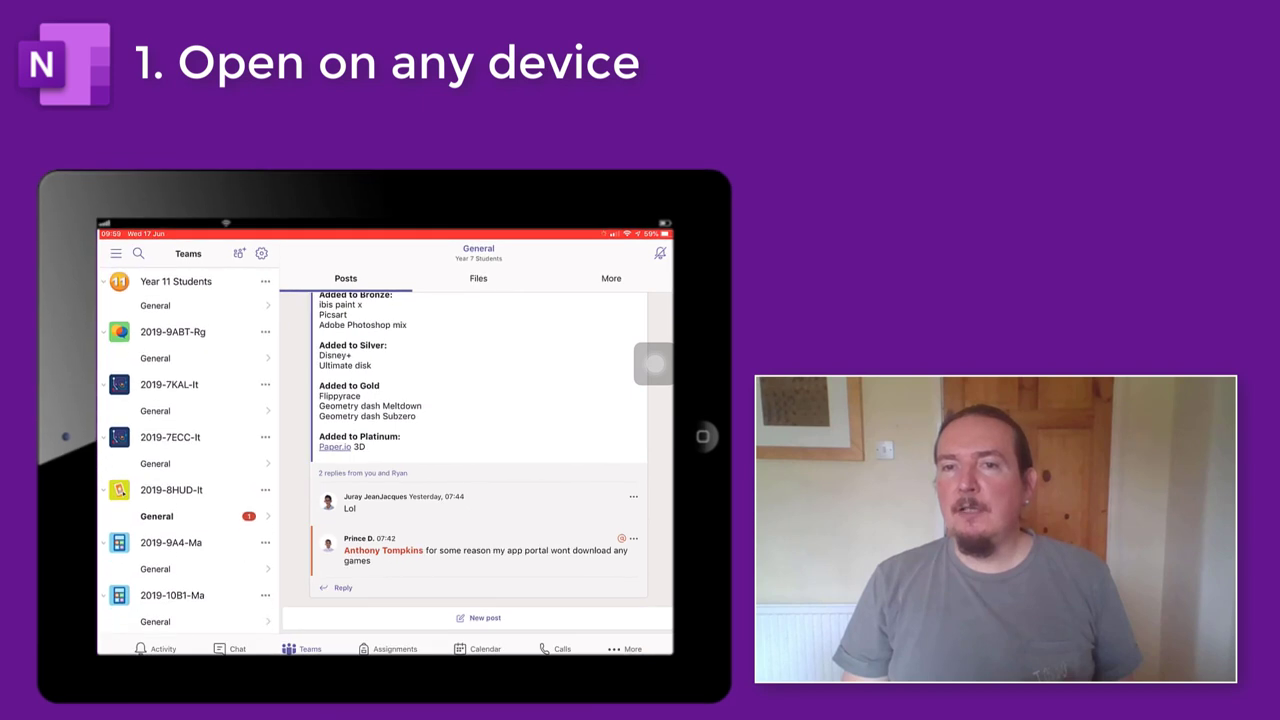
pyautogui.scroll(-3, 190, 440)
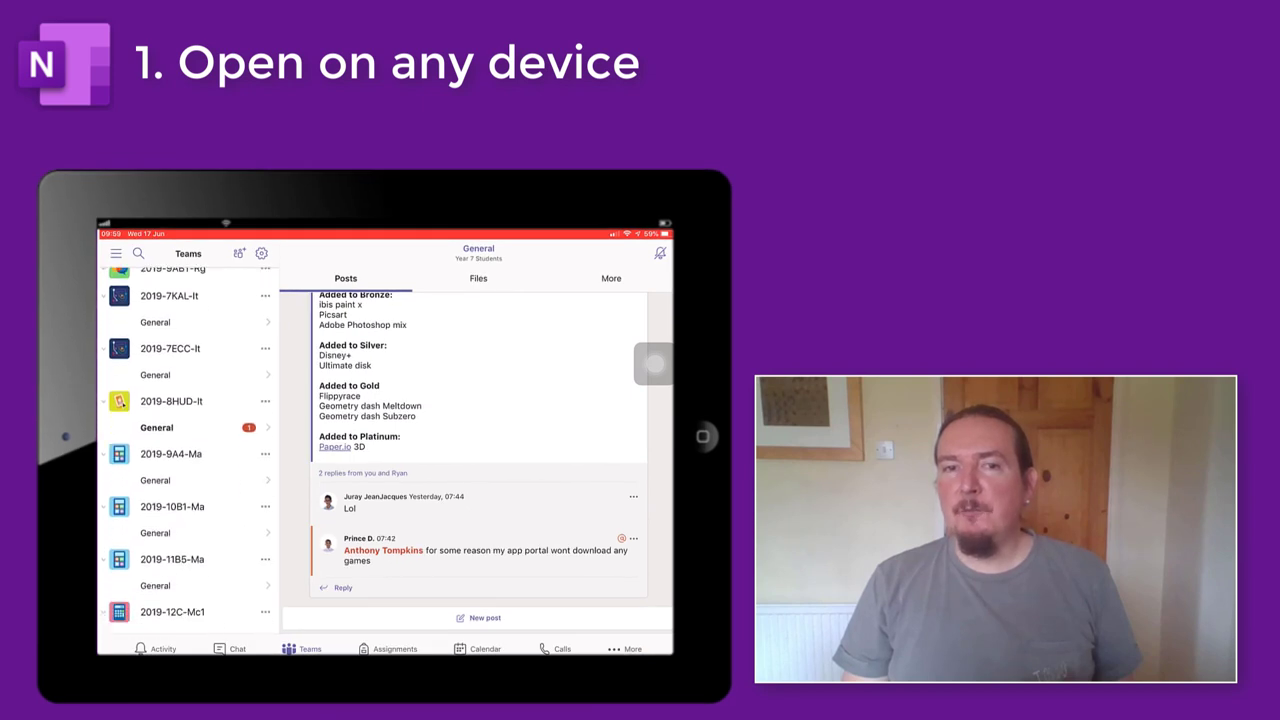
# On the iPad, open 2019-10B1-Ma's General channel, then More > Class Notebook
pyautogui.click(155, 532)
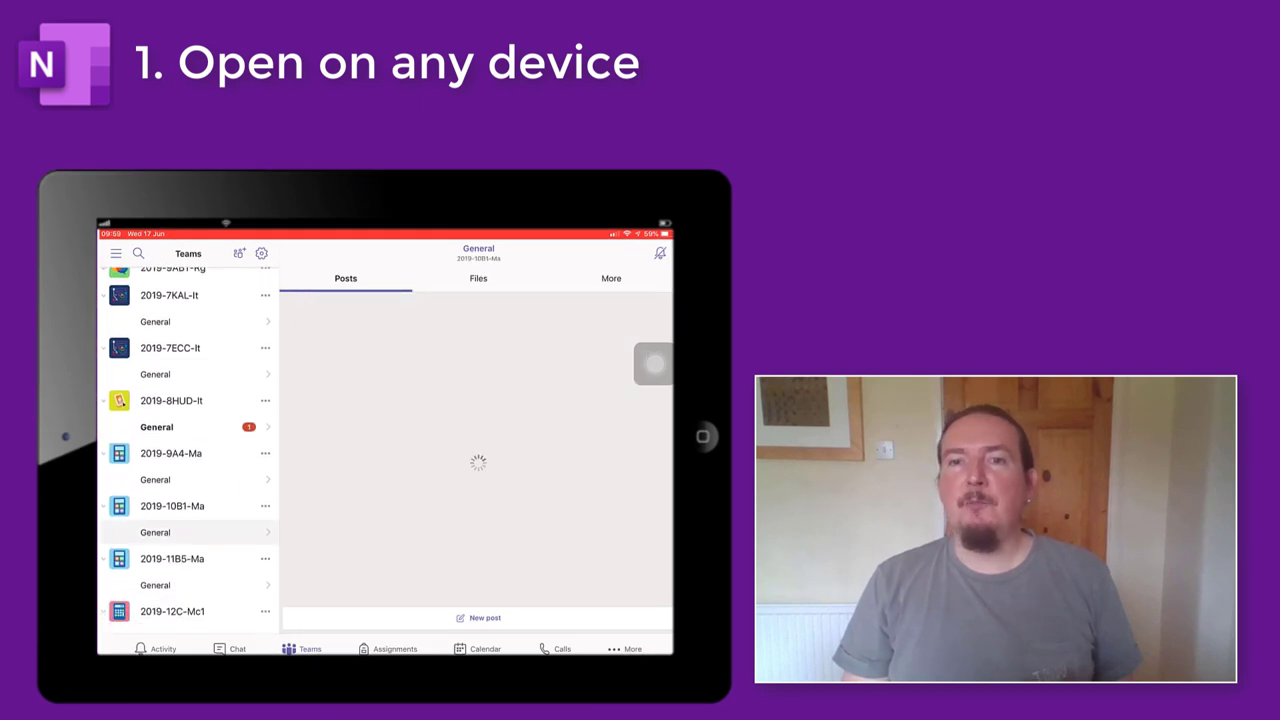
pyautogui.click(611, 278)
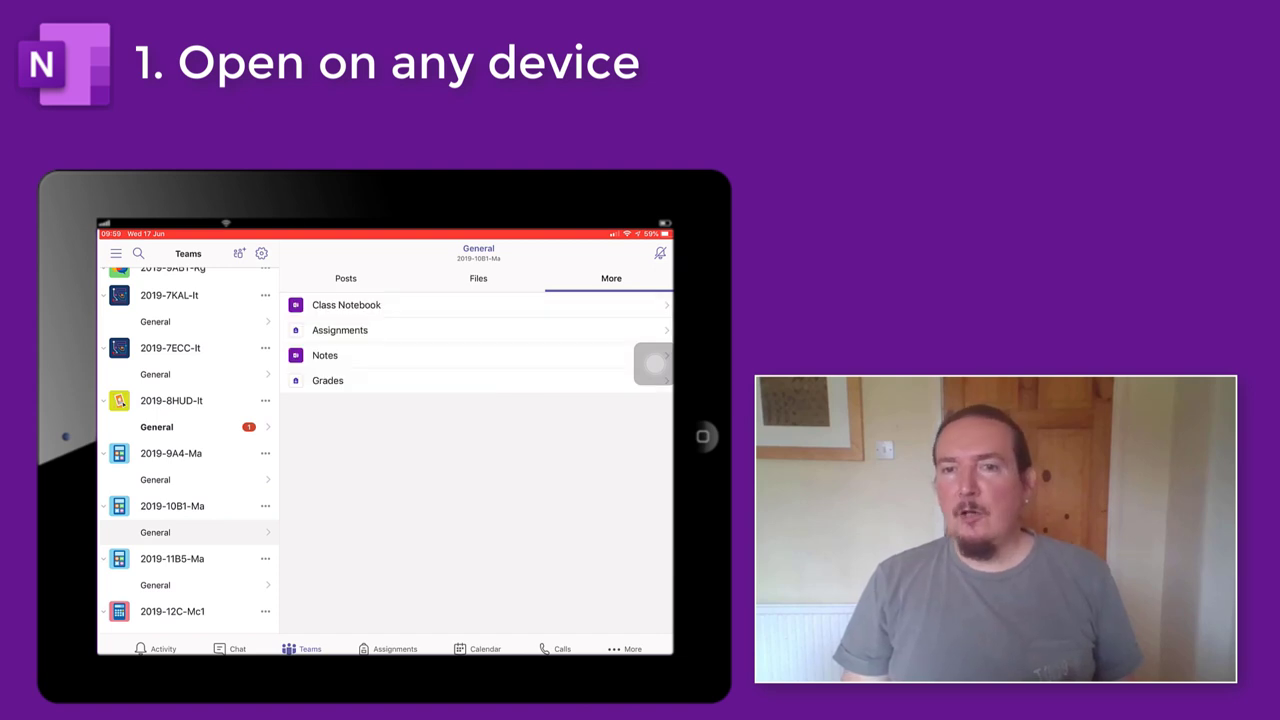
pyautogui.click(346, 305)
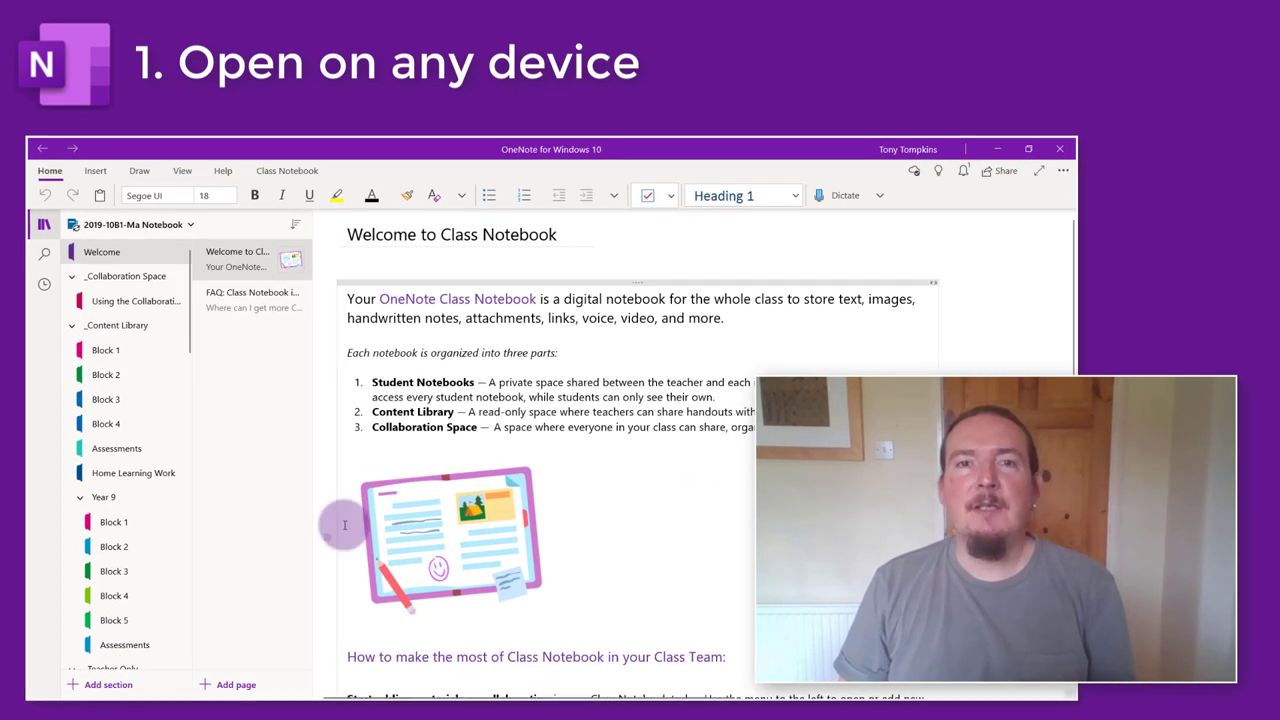
# Switch to the 2019-9A4-Ma Notebook and back to 2019-10B1-Ma Notebook
pyautogui.click(162, 221)
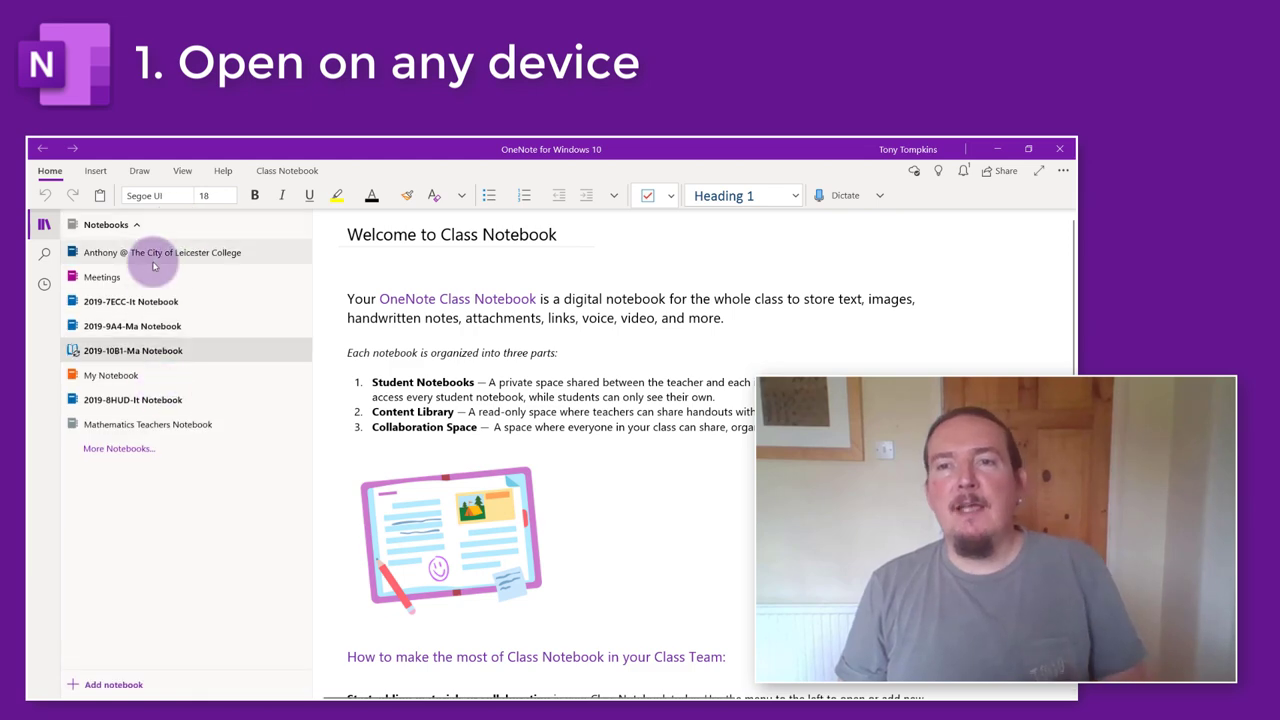
pyautogui.click(136, 326)
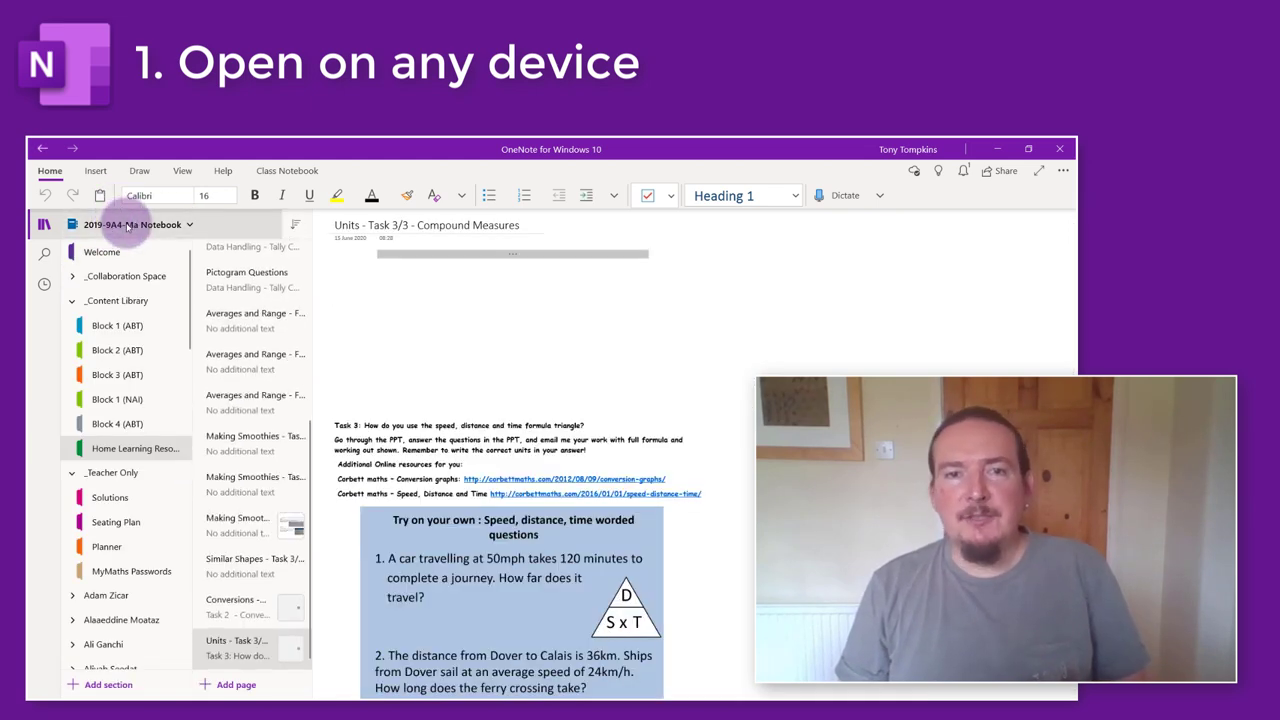
pyautogui.click(128, 226)
pyautogui.click(108, 358)
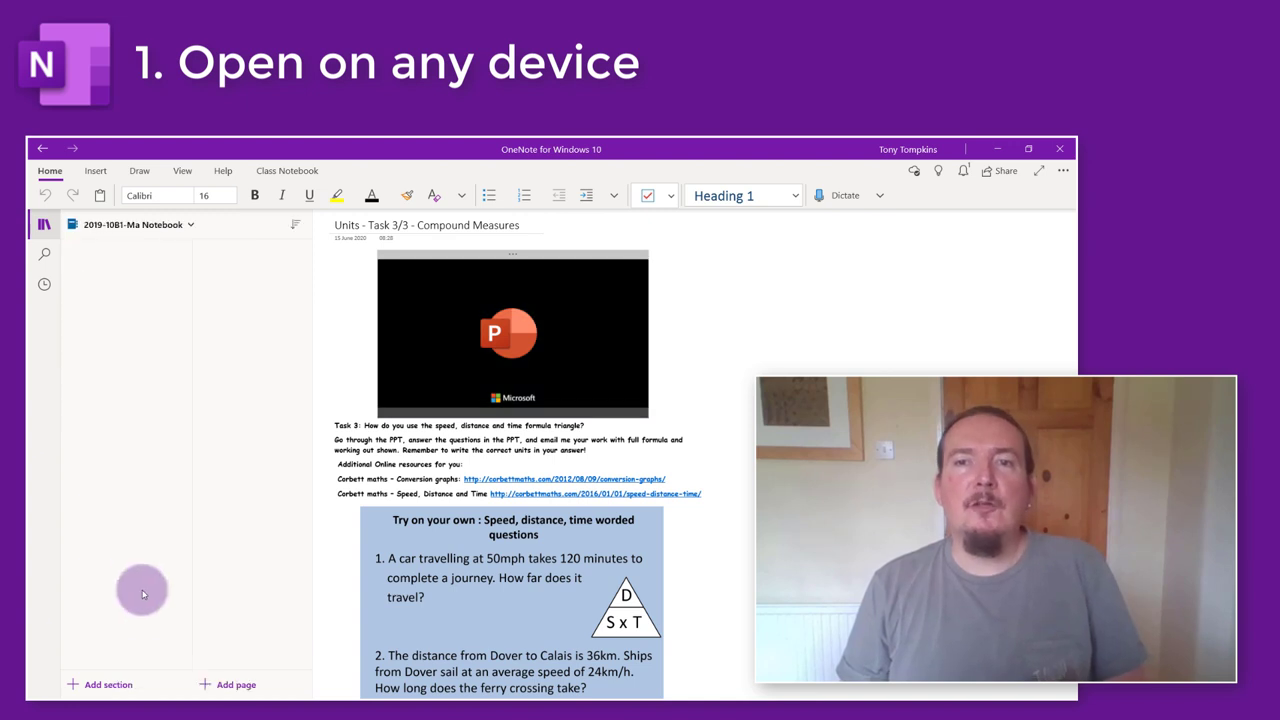
# Close the 2019-10B1-Ma Notebook and reopen it from More Notebooks
pyautogui.click(160, 222)
pyautogui.rightClick(155, 350)
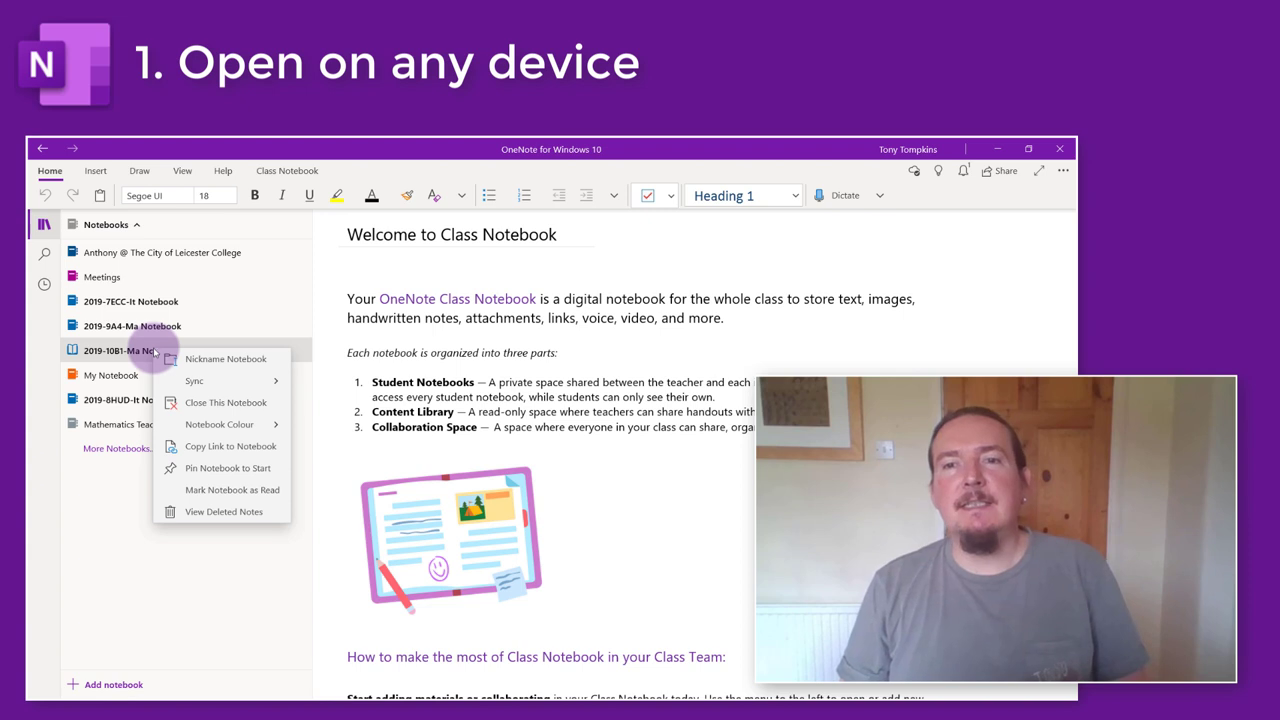
pyautogui.click(228, 404)
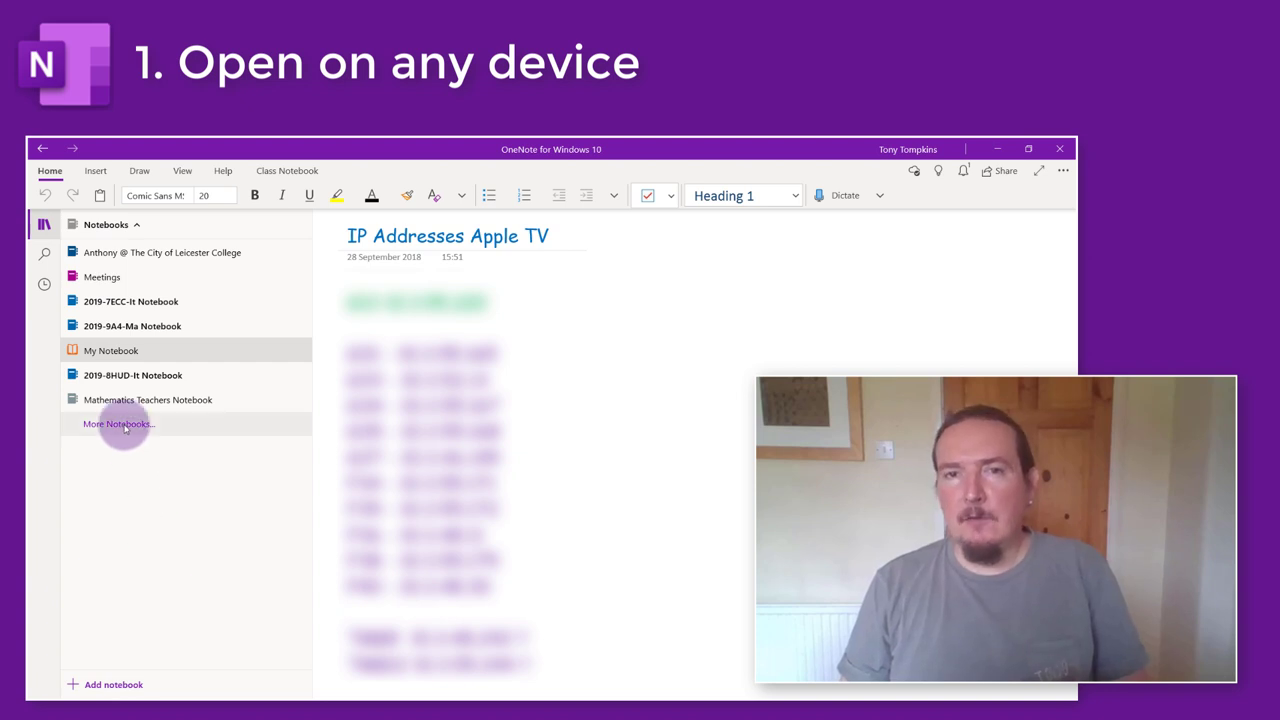
pyautogui.click(120, 424)
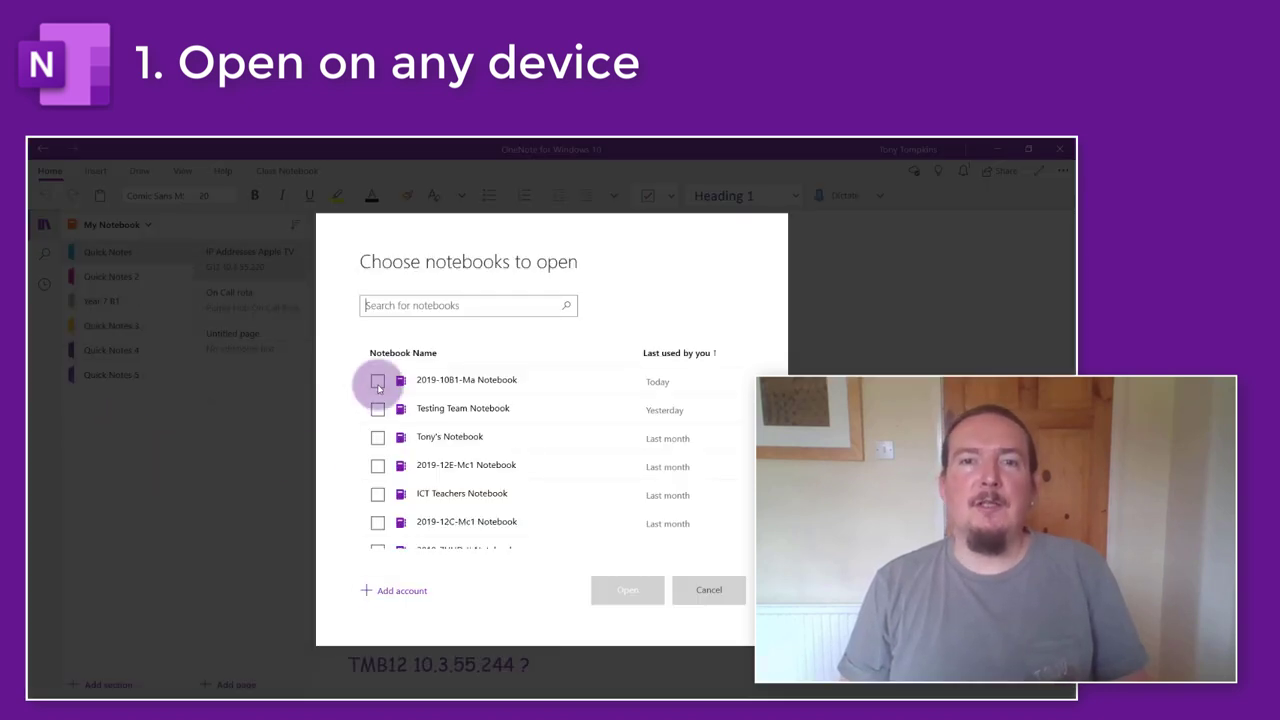
pyautogui.click(377, 381)
pyautogui.click(627, 590)
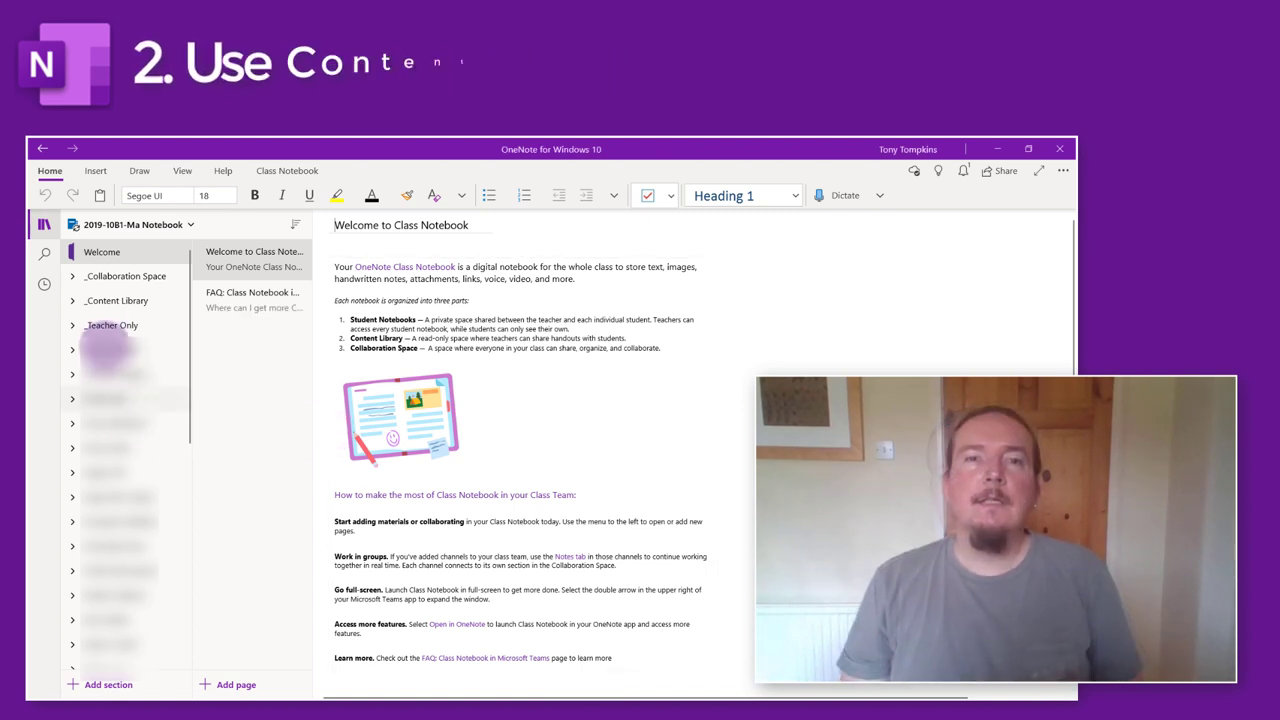
# Copy the Painted Cube 1 - Complete the Table page from Content Library's Home Learning Work
pyautogui.click(73, 301)
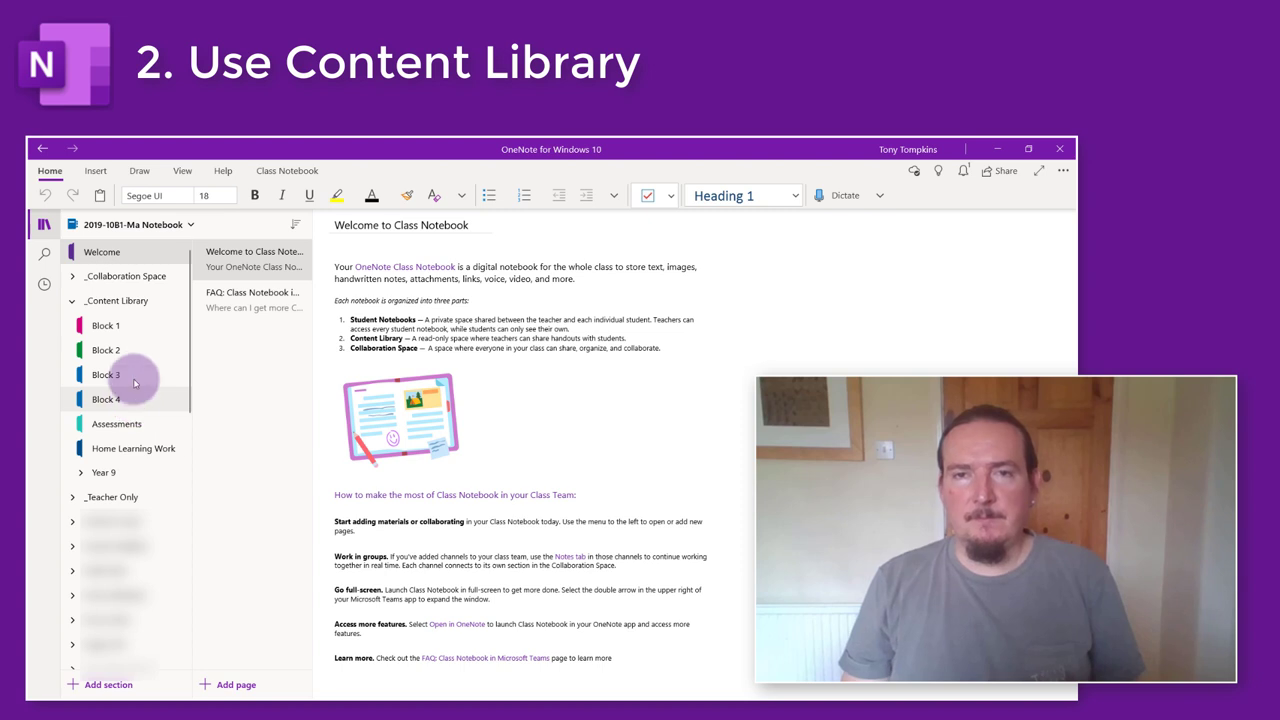
pyautogui.click(120, 448)
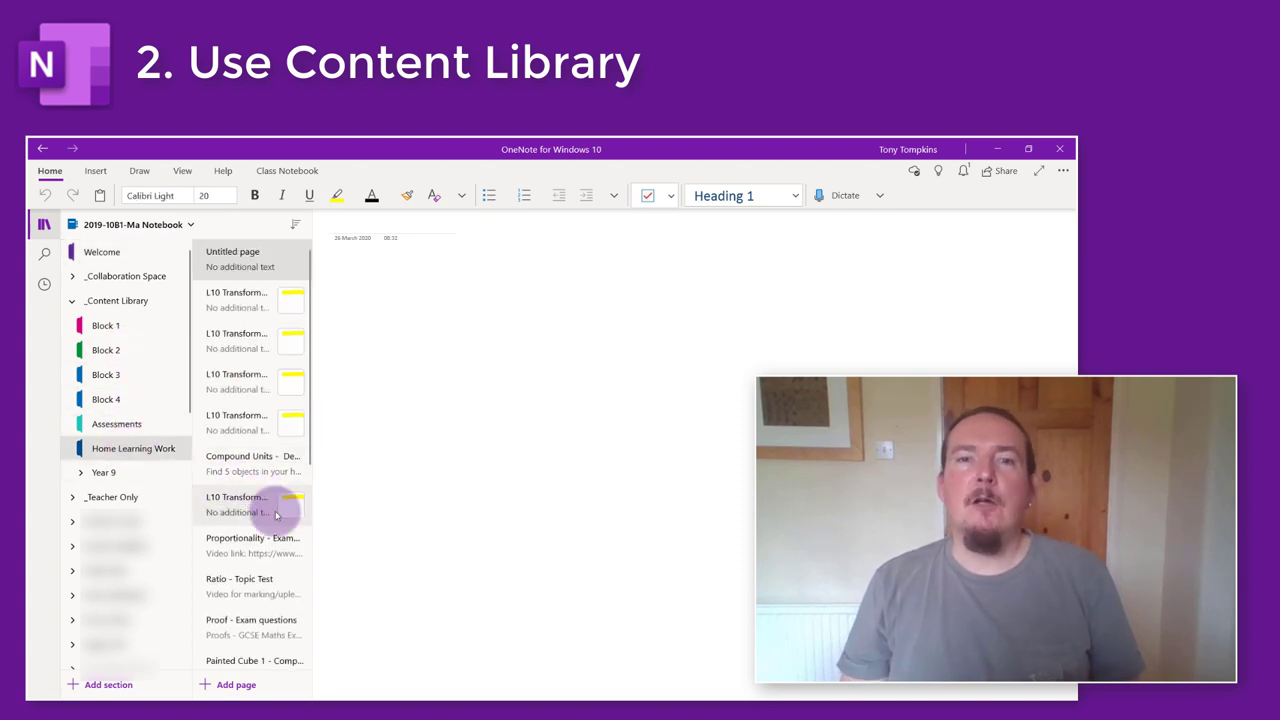
pyautogui.scroll(-5, 272, 520)
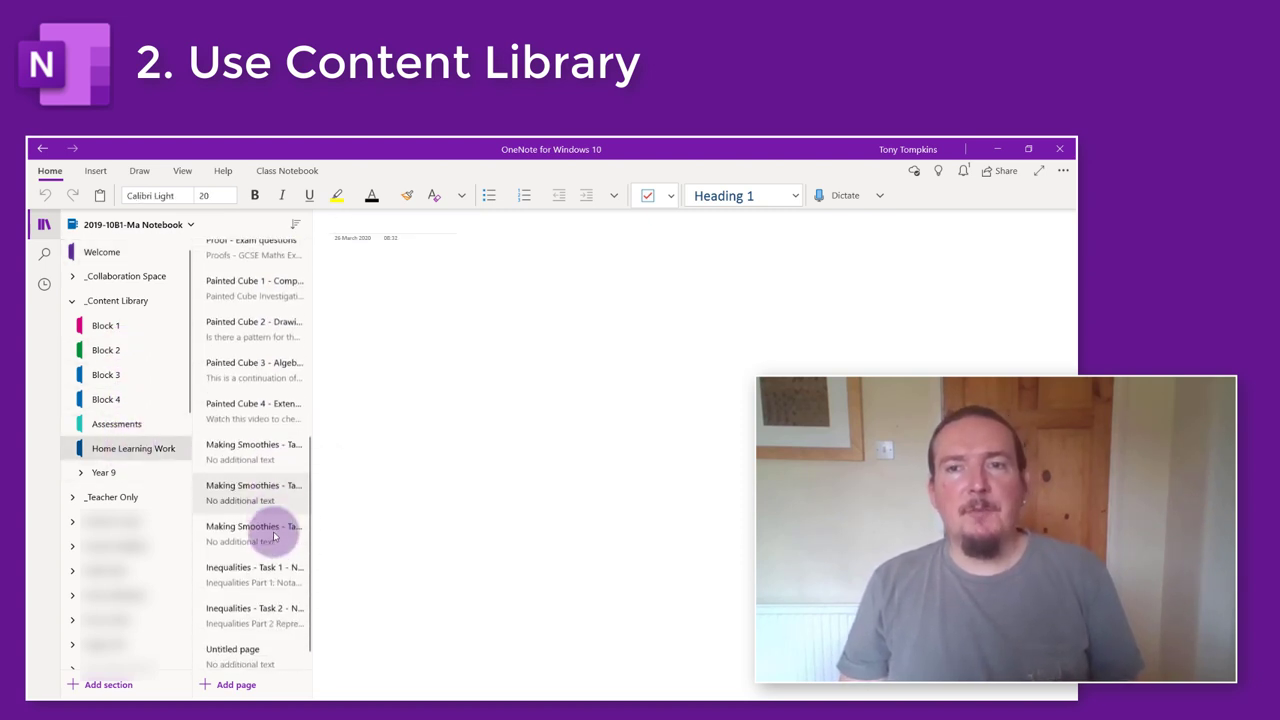
pyautogui.click(251, 279)
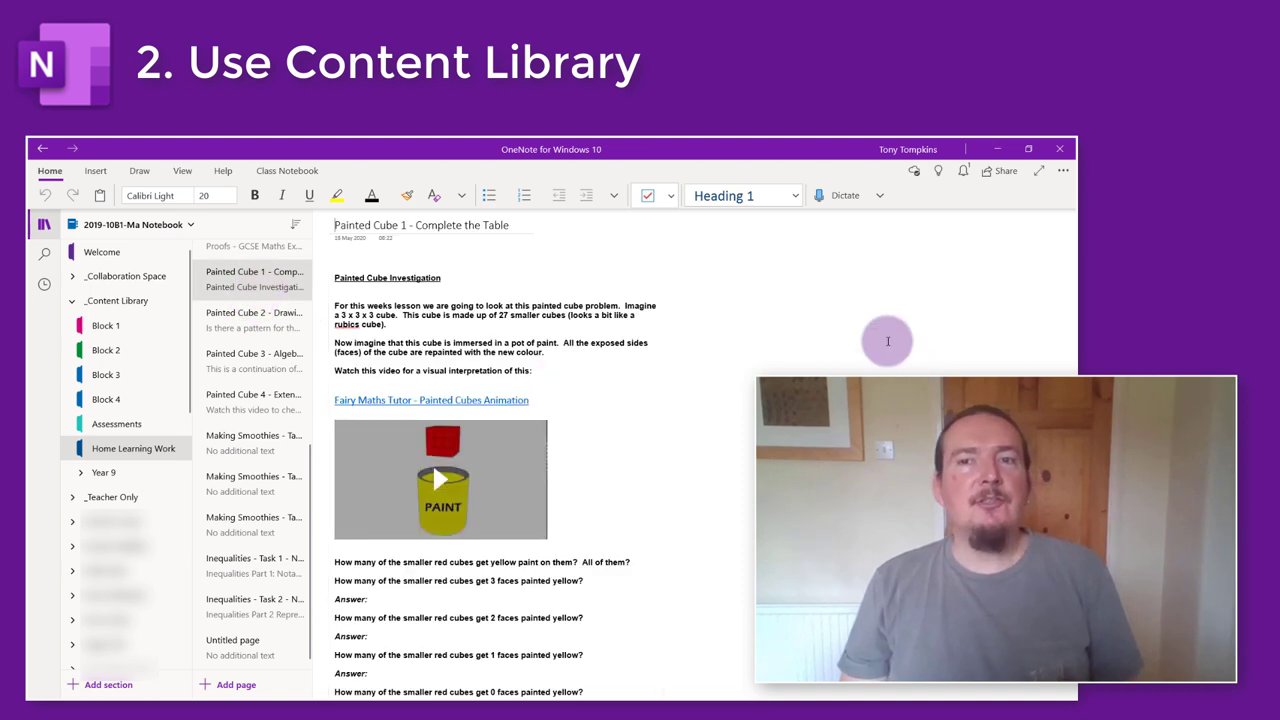
pyautogui.rightClick(236, 285)
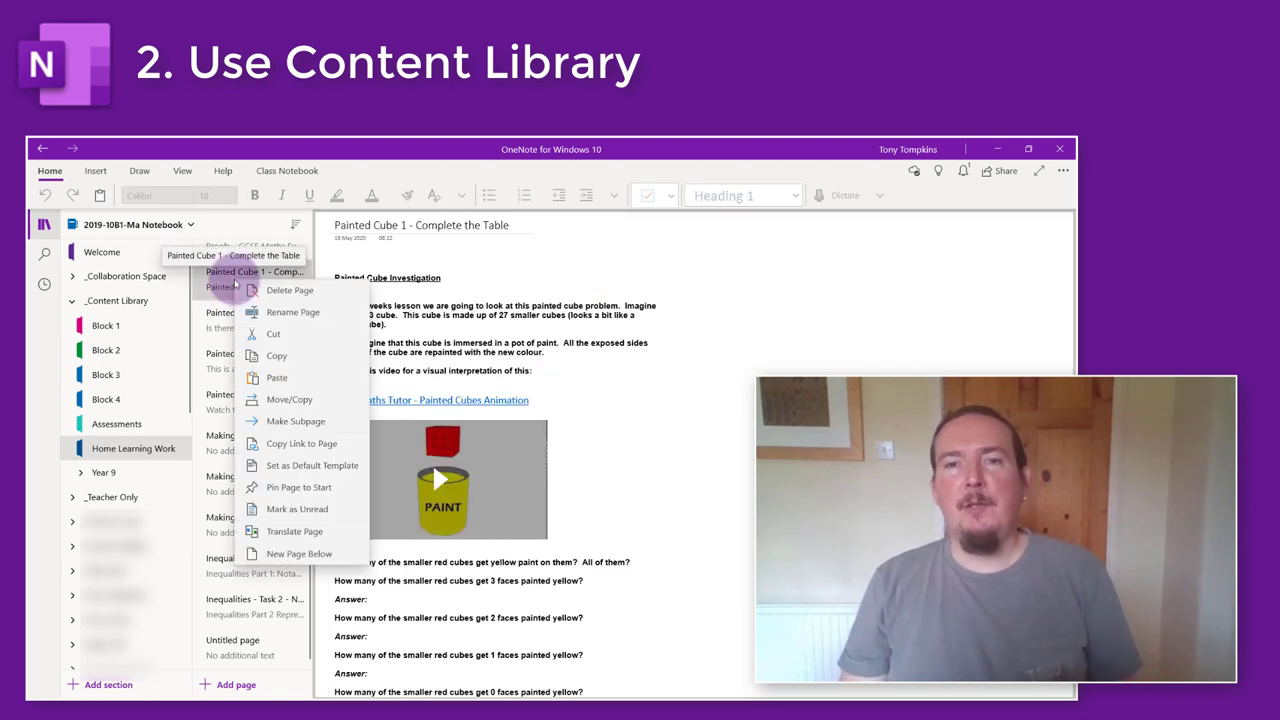
pyautogui.click(280, 356)
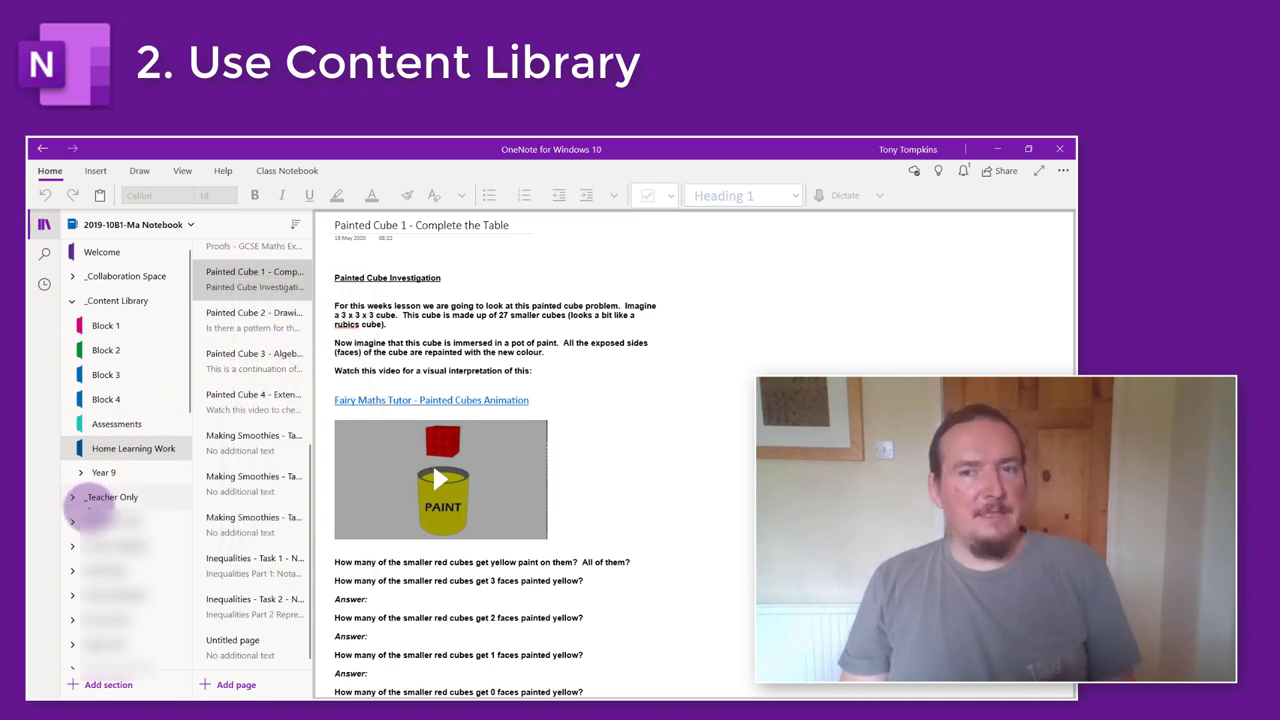
# Paste the copied page into the section inside the Teacher Only group
pyautogui.click(72, 521)
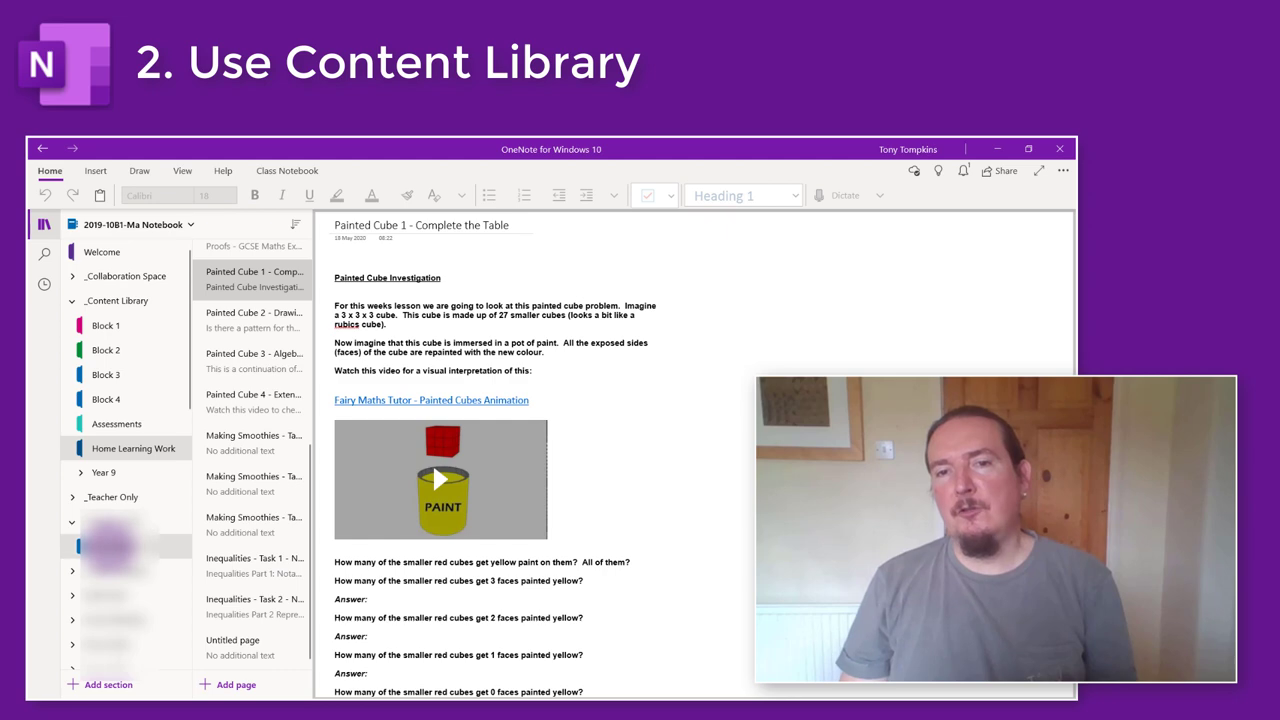
pyautogui.click(100, 545)
pyautogui.scroll(-5, 221, 650)
pyautogui.scroll(-5, 221, 655)
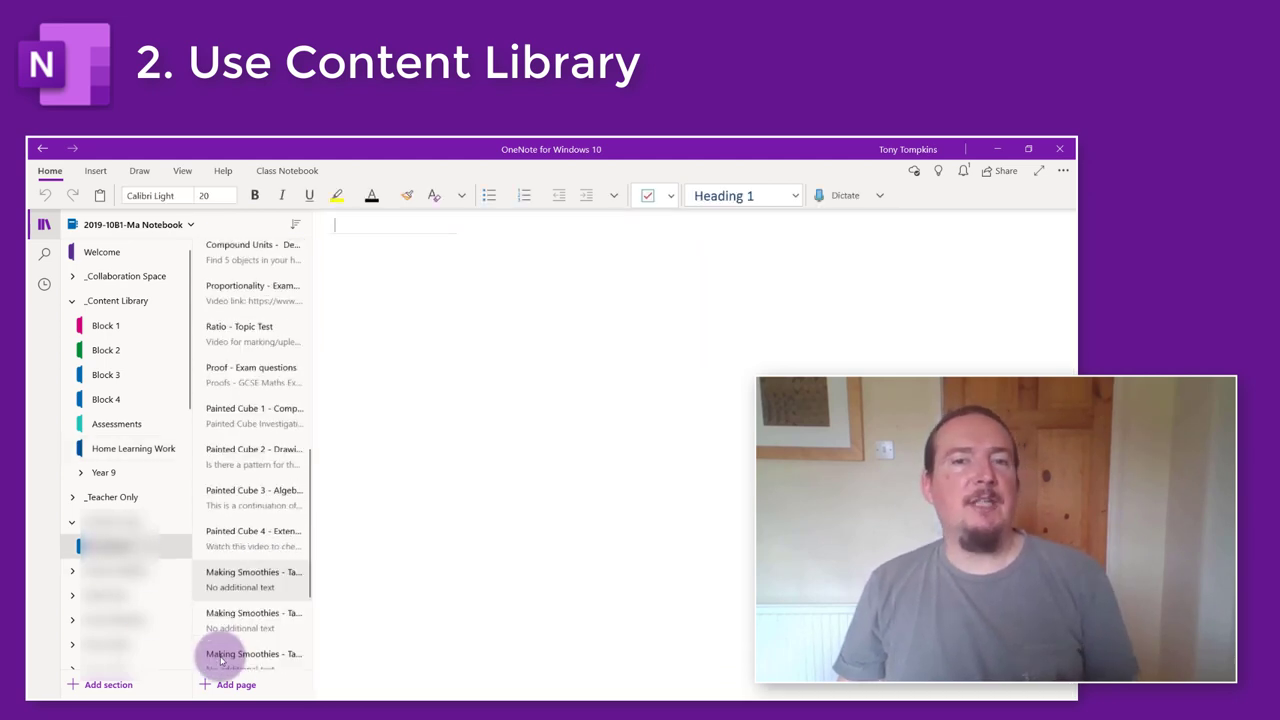
pyautogui.rightClick(200, 665)
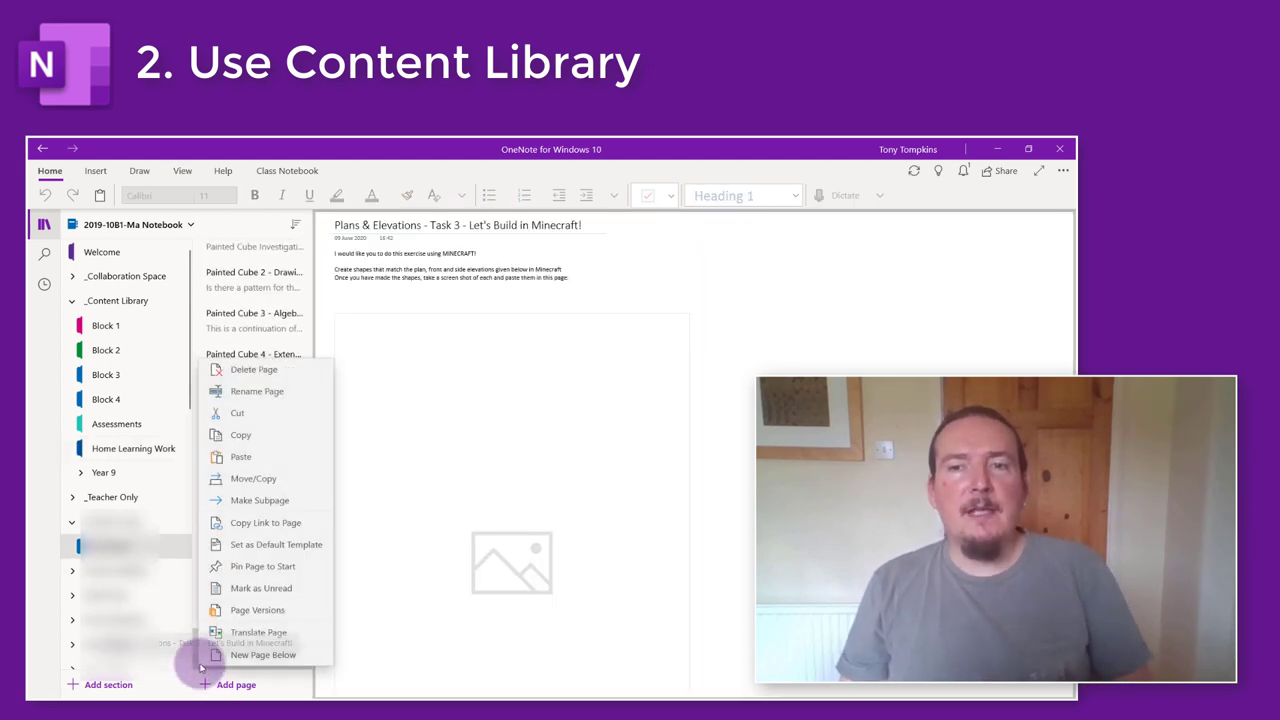
pyautogui.click(242, 457)
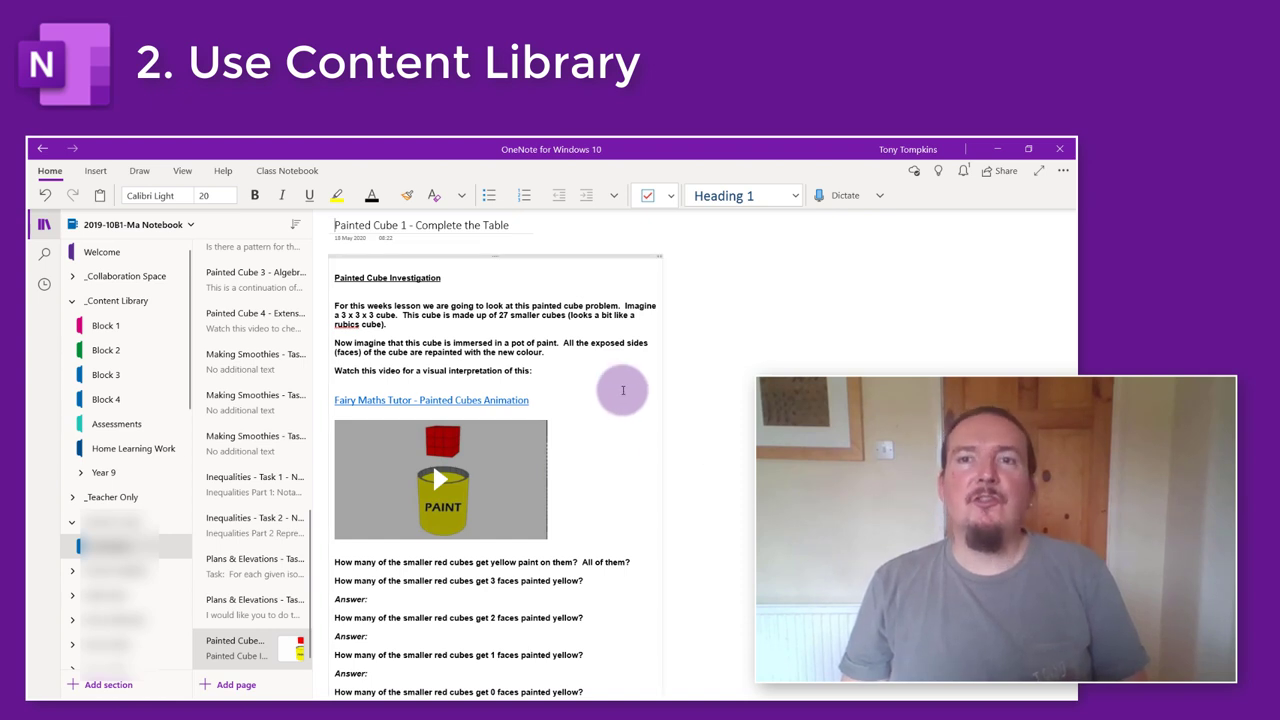
pyautogui.click(183, 172)
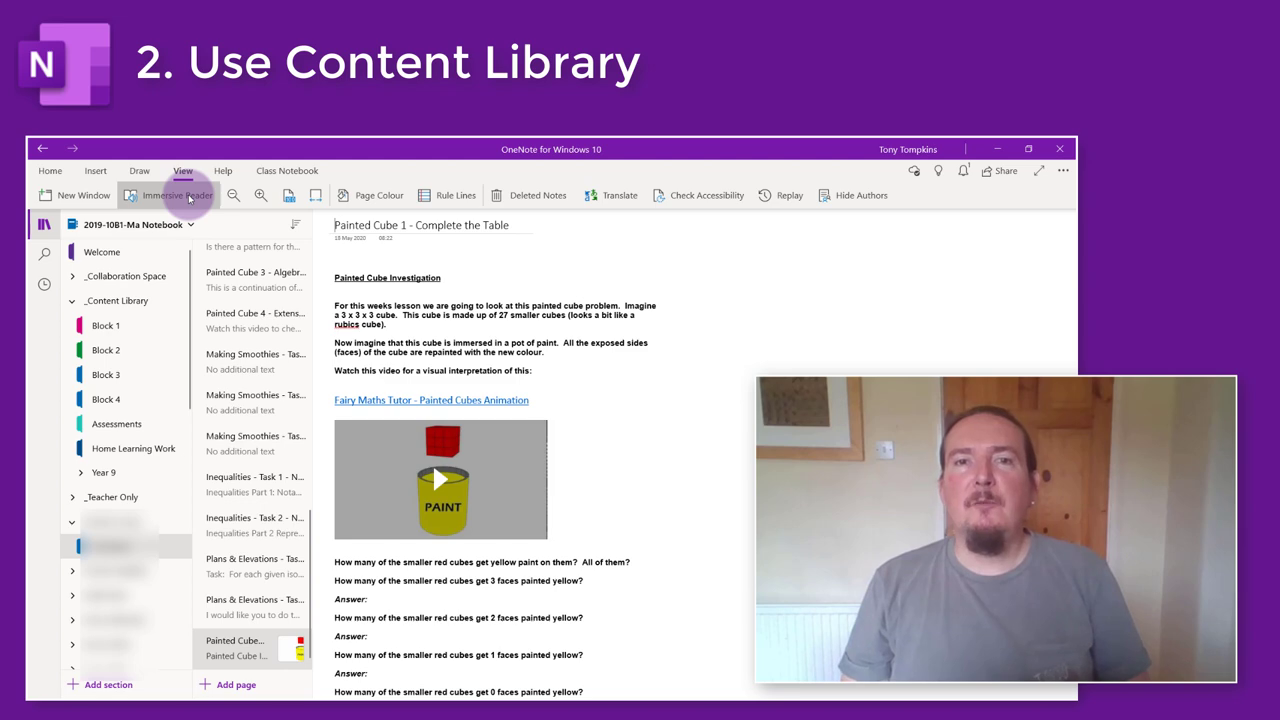
# Open the page in Immersive Reader and hear 'weeks' translated to Dutch 'weken'
pyautogui.click(189, 198)
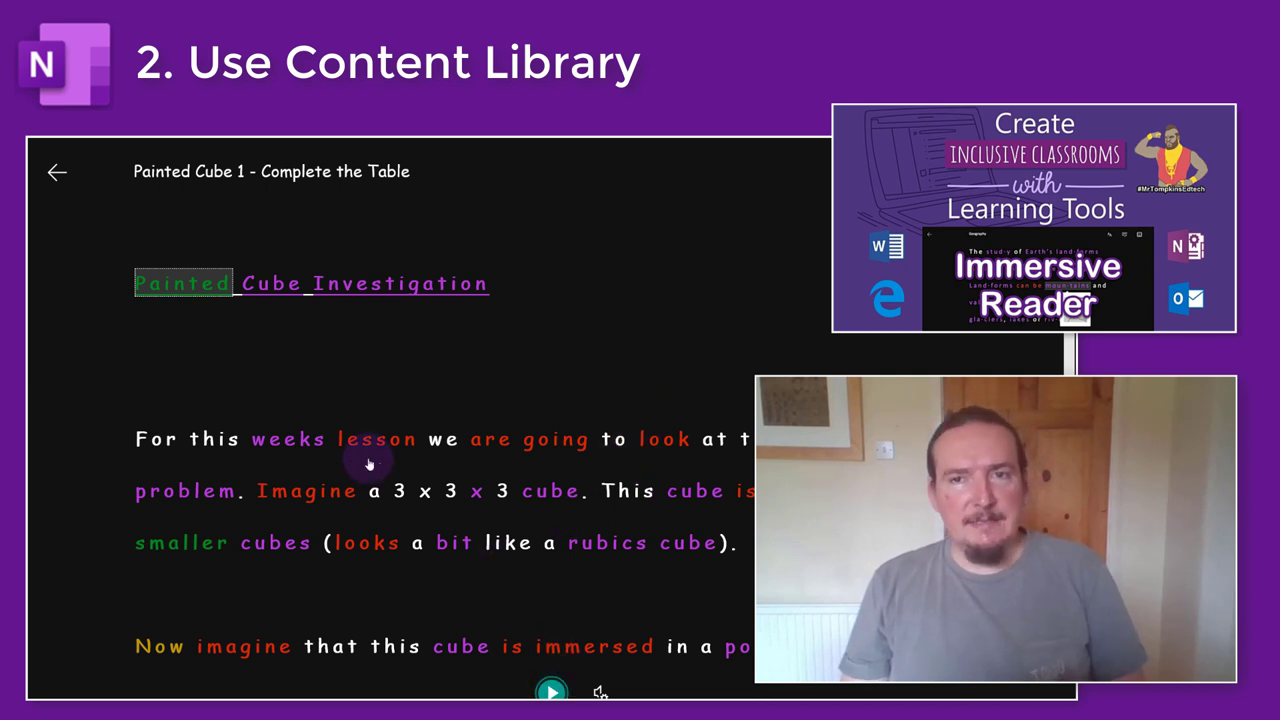
pyautogui.click(305, 448)
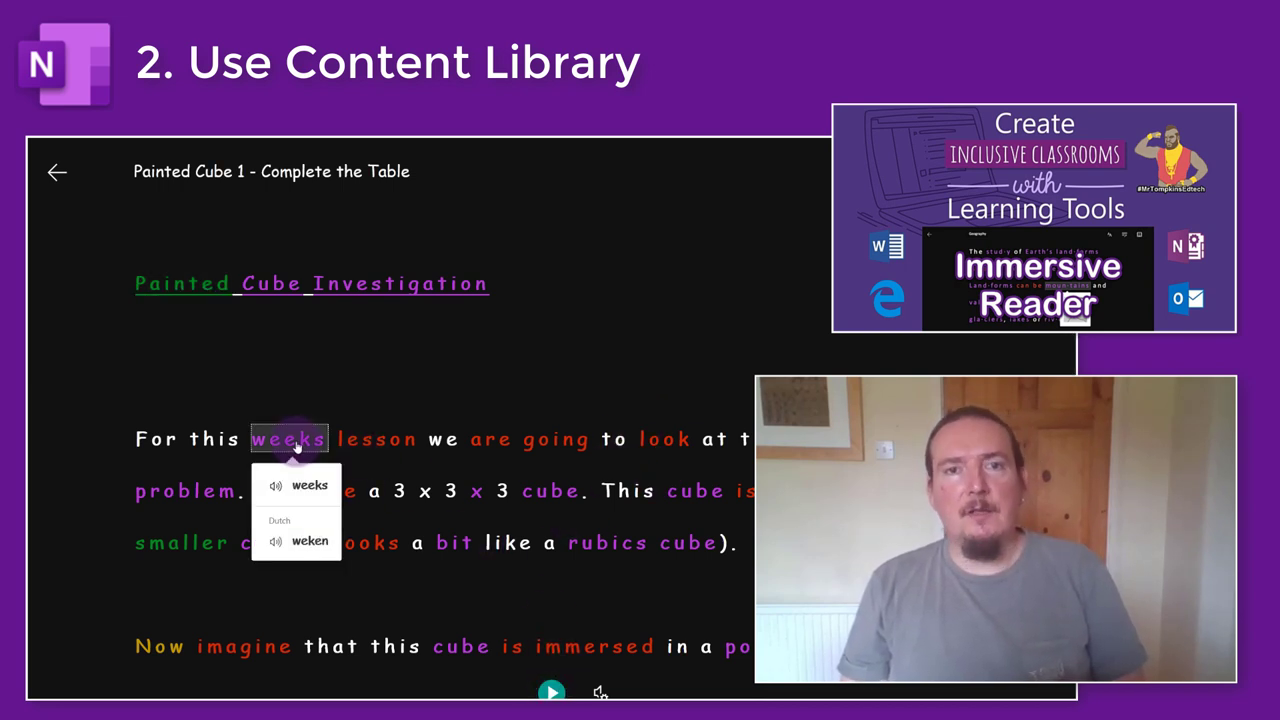
pyautogui.click(306, 543)
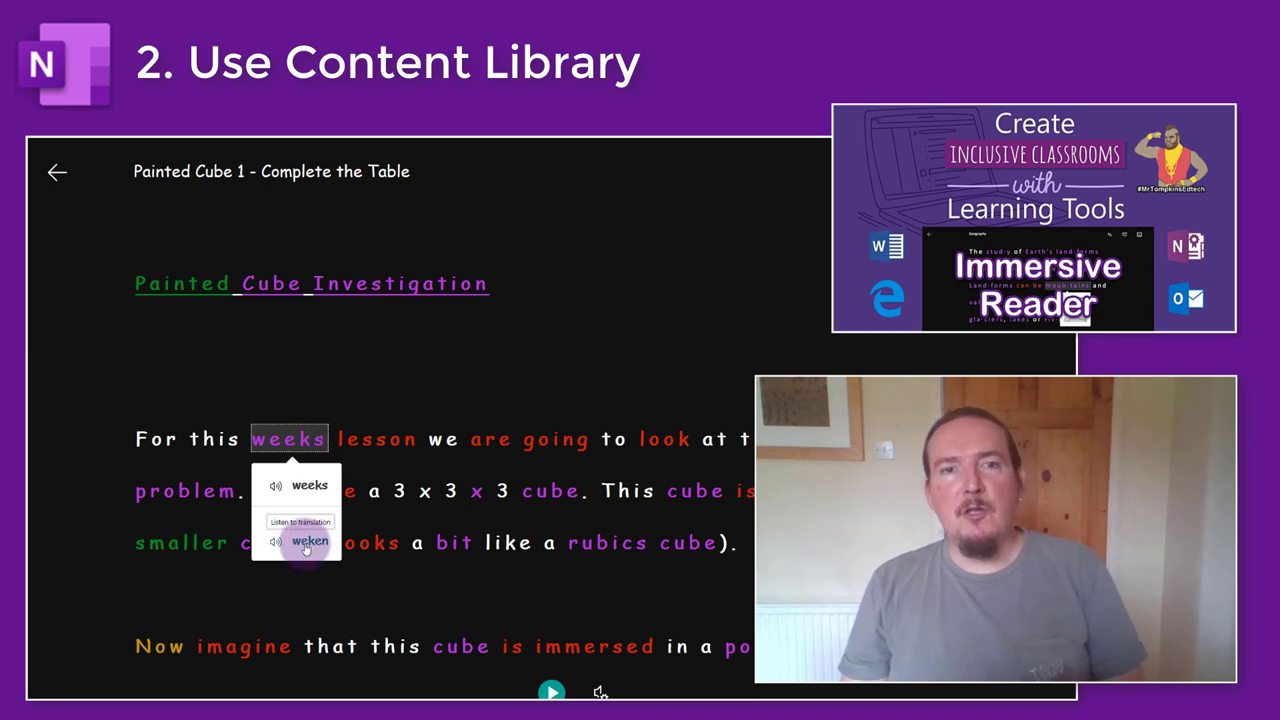
# Look up 'lesson', 'going' and 'smaller' with pictures, then play the page aloud
pyautogui.click(376, 453)
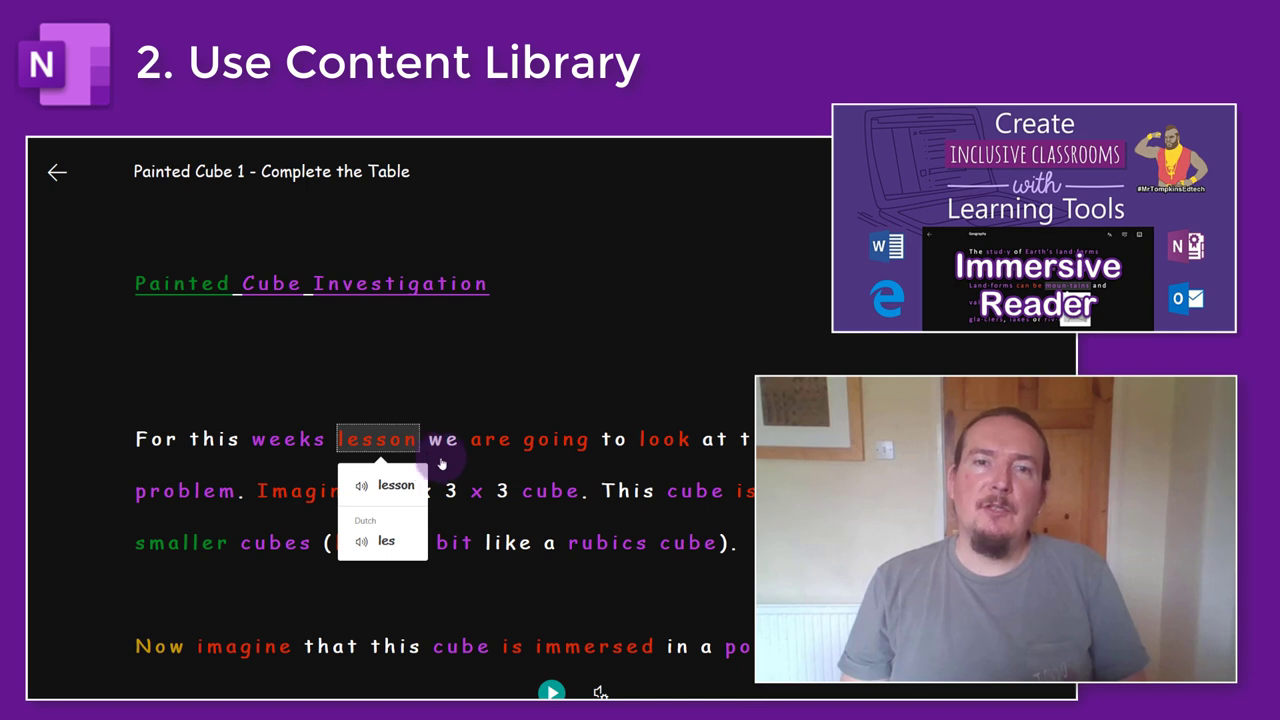
pyautogui.click(560, 457)
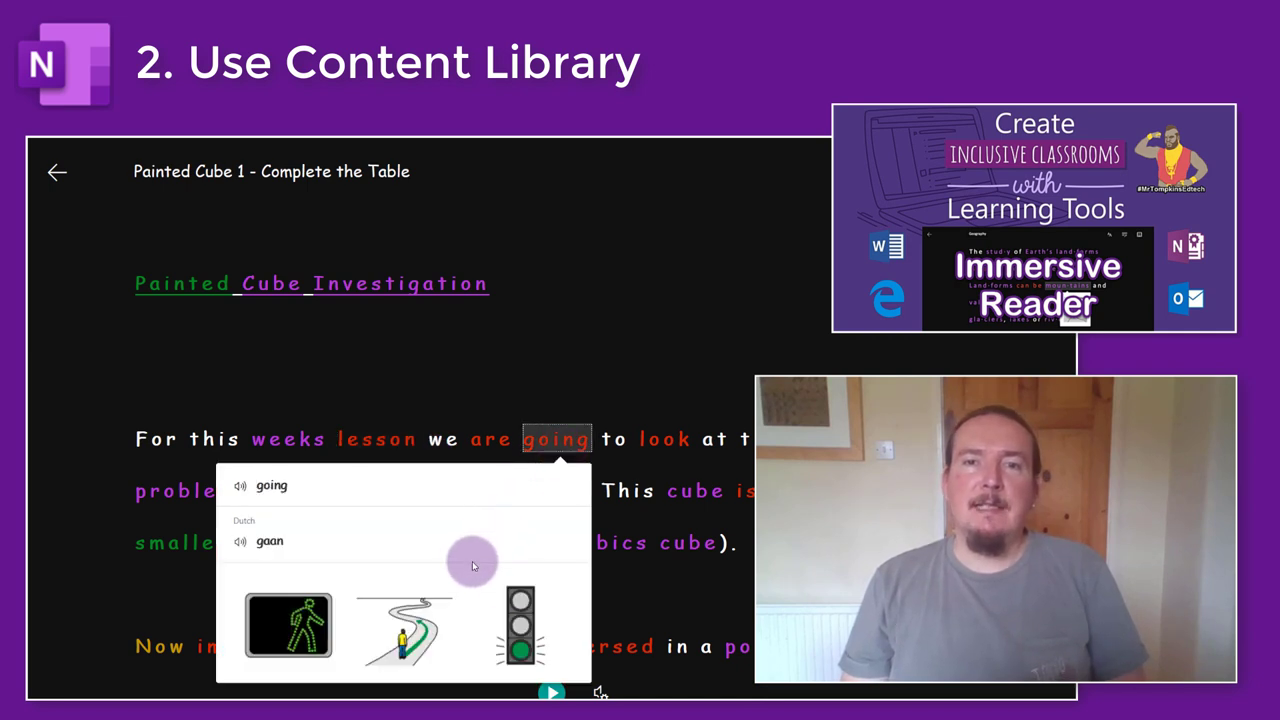
pyautogui.press('Escape')
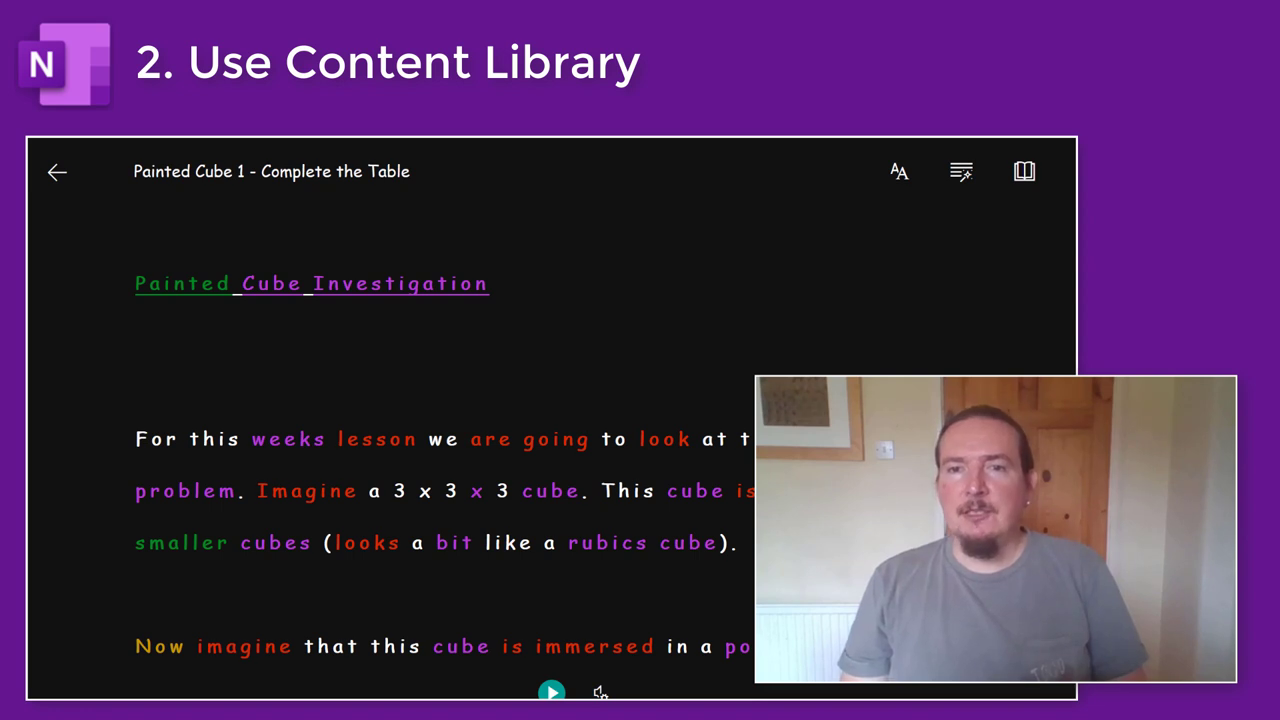
pyautogui.click(178, 558)
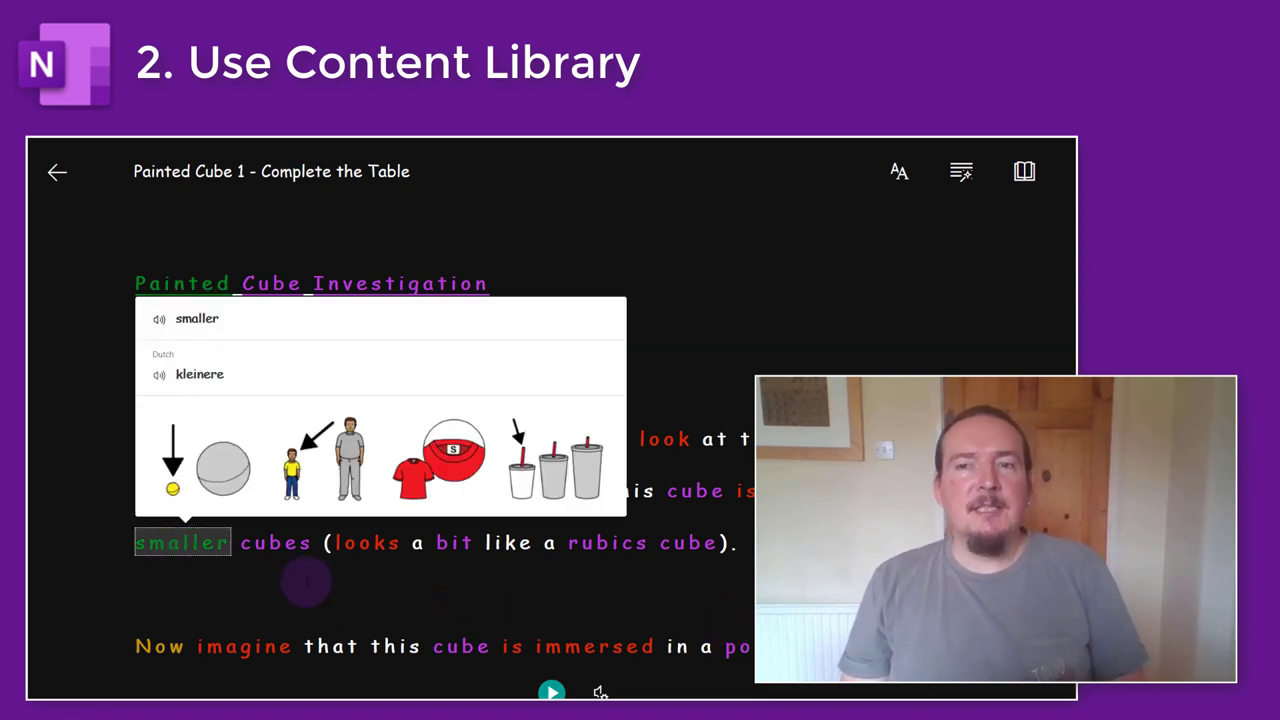
pyautogui.click(606, 583)
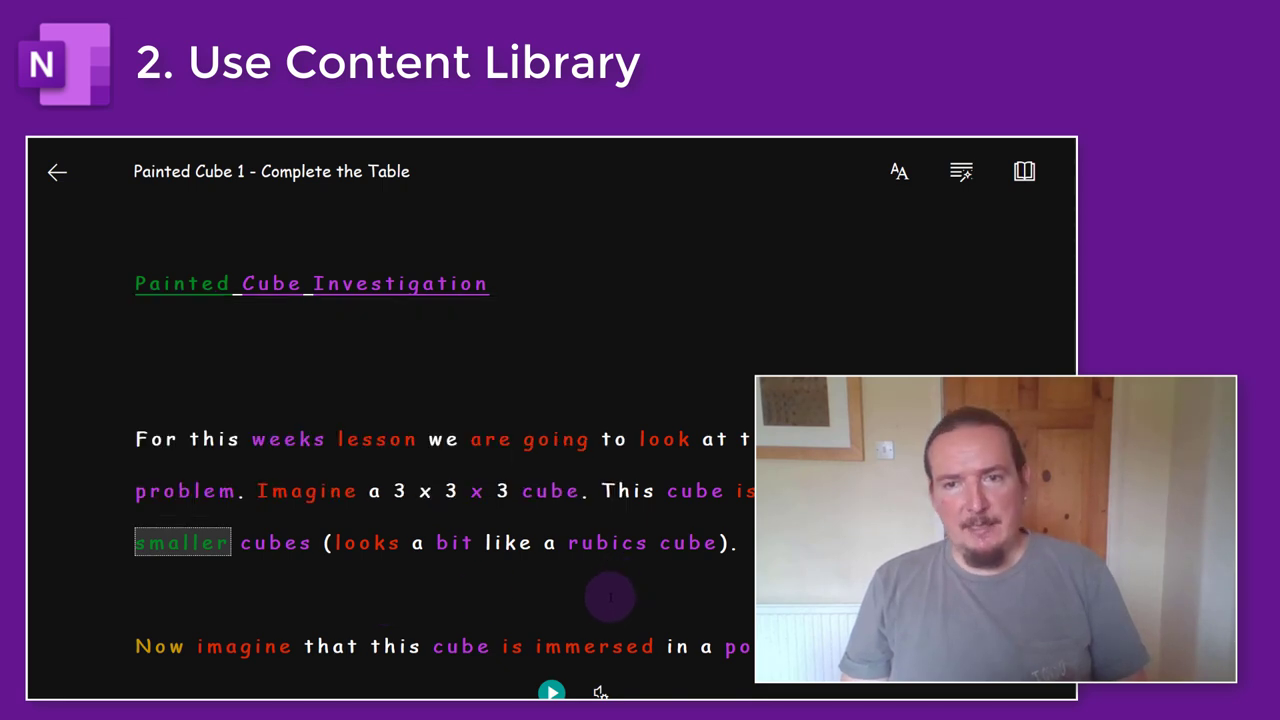
pyautogui.click(552, 691)
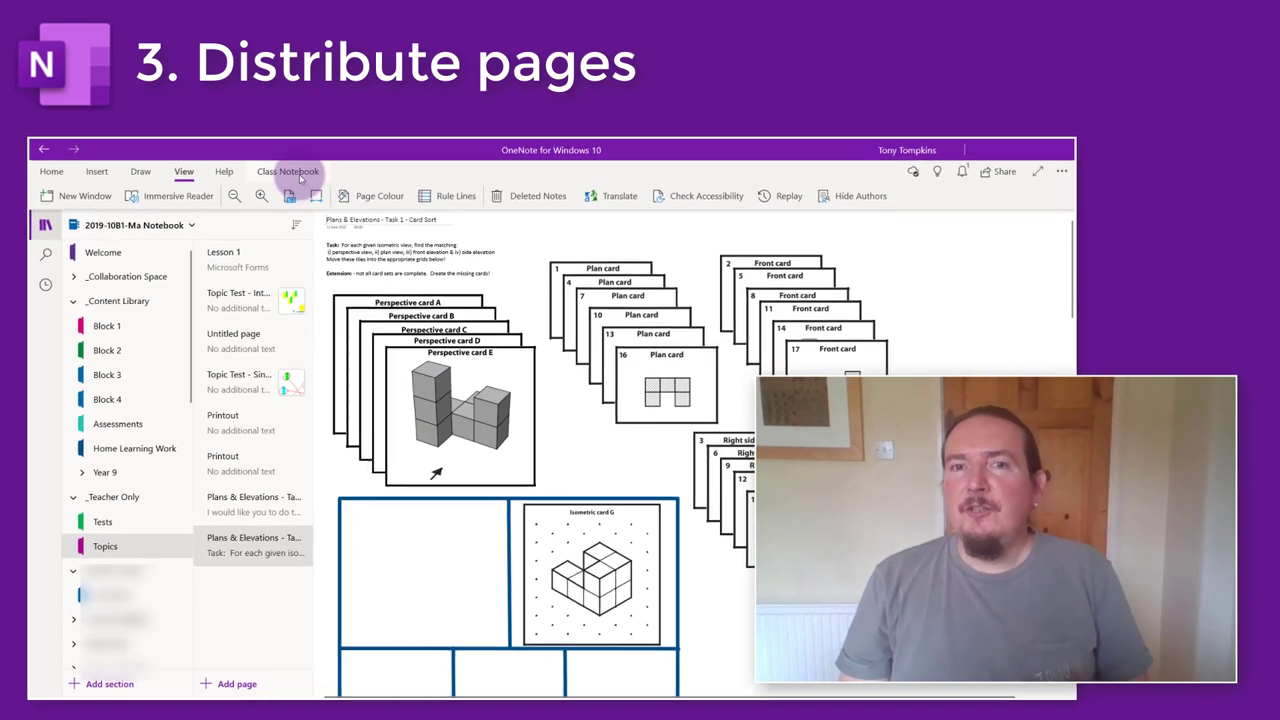
# Show the Class Notebook ribbon and preview the Distribute Page options
pyautogui.click(300, 177)
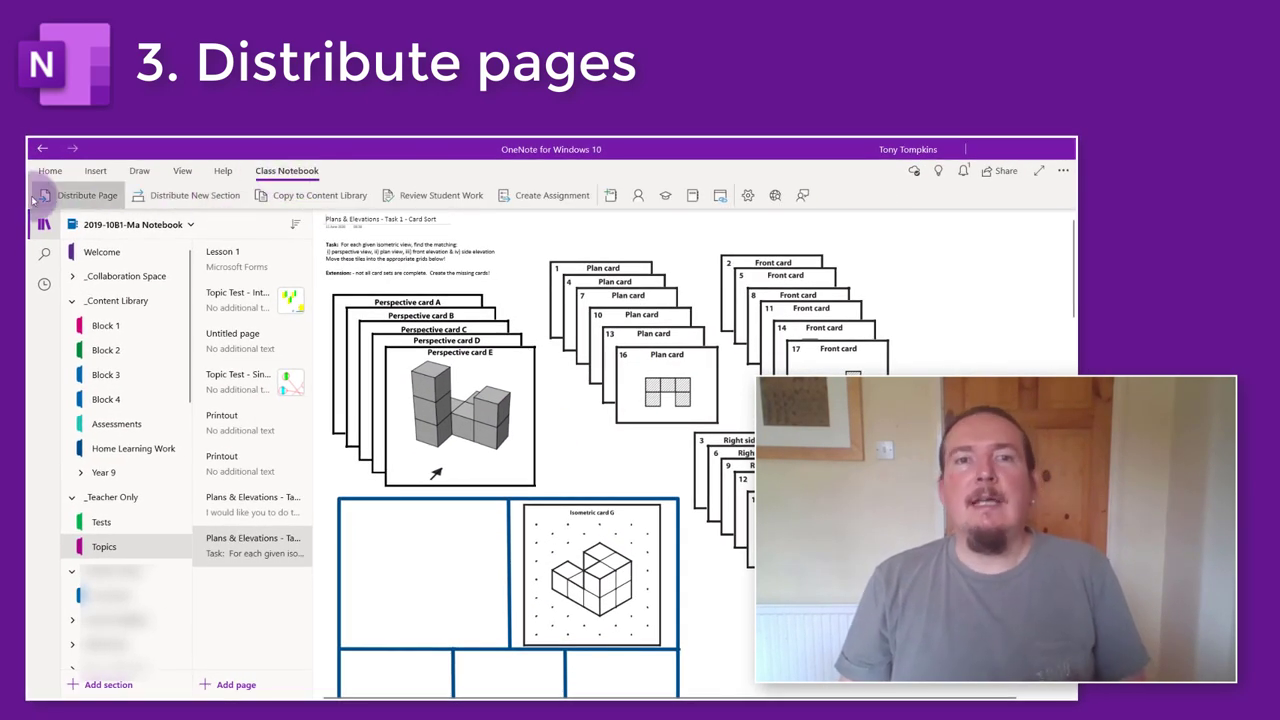
pyautogui.click(88, 196)
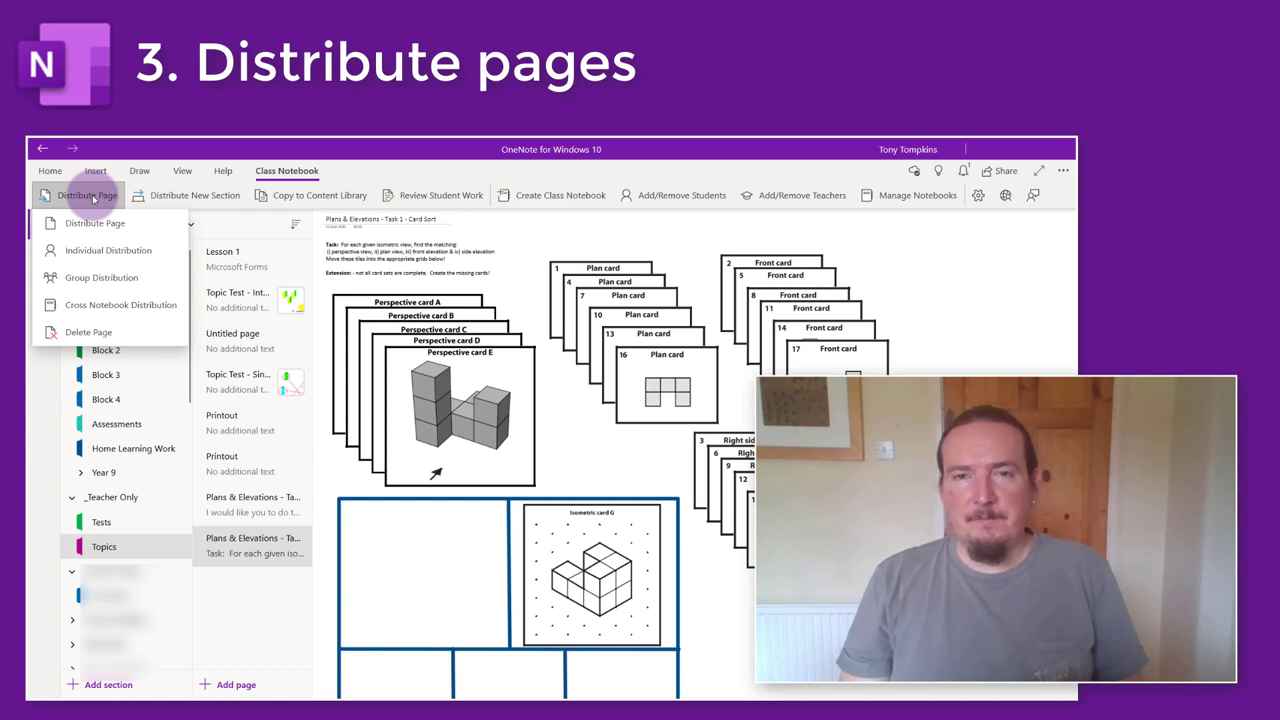
pyautogui.click(88, 196)
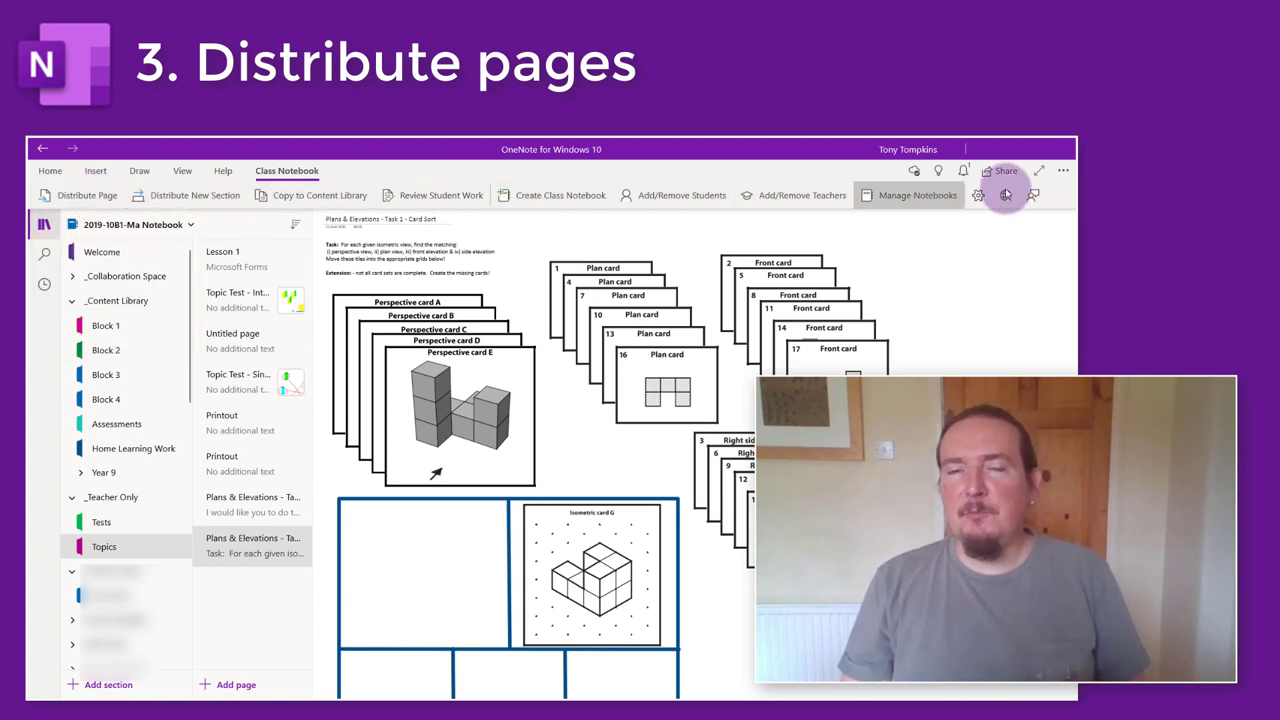
# Check Class Notebook tools is On in Settings > Options, then close Settings
pyautogui.click(1063, 170)
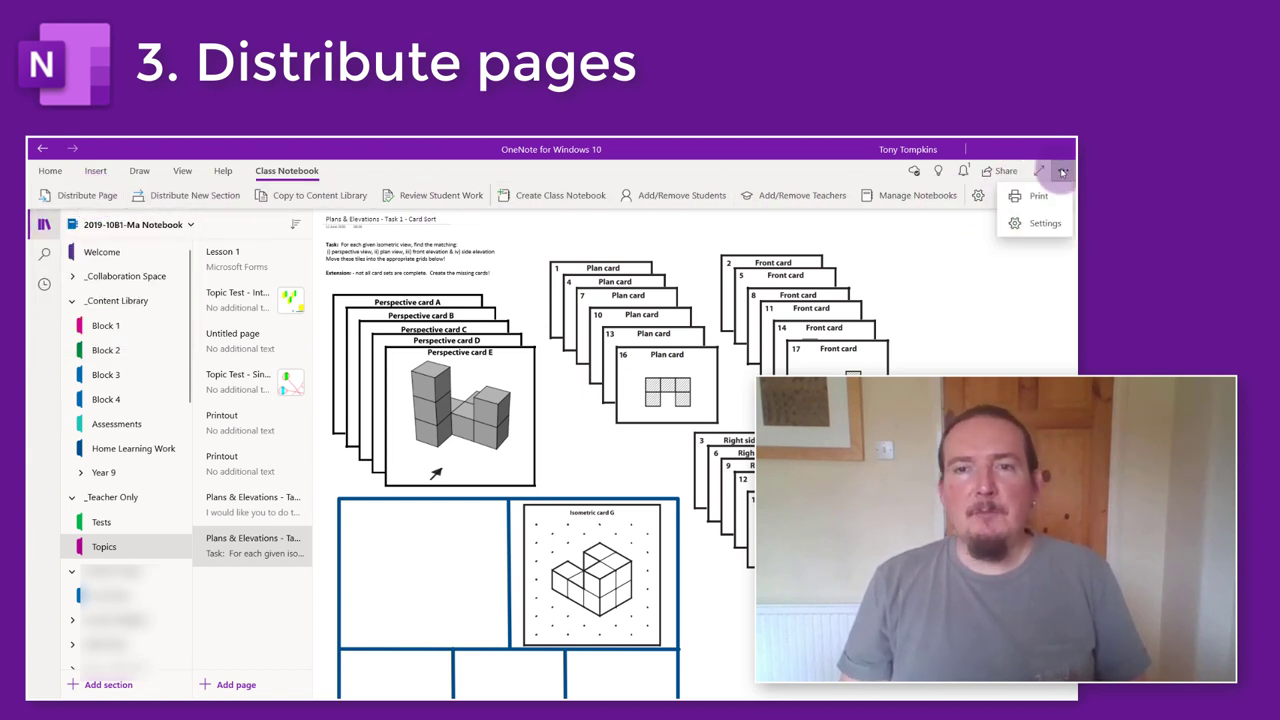
pyautogui.click(1040, 225)
pyautogui.click(886, 206)
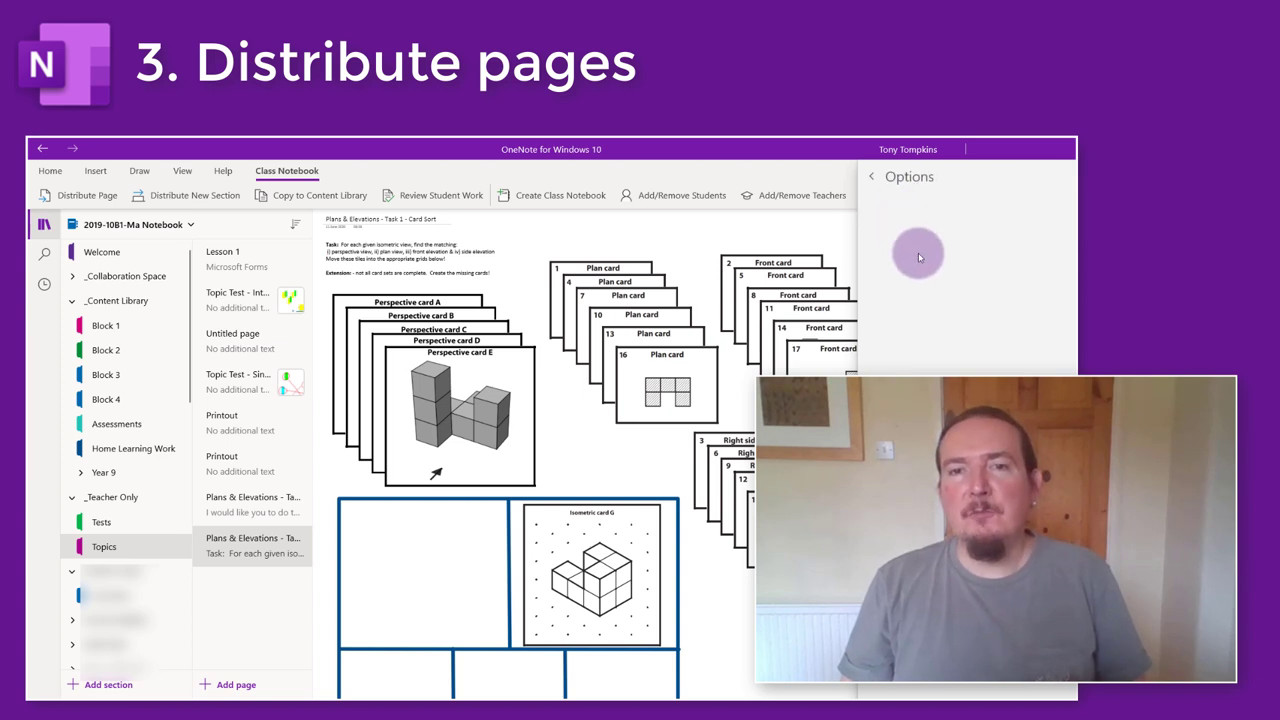
pyautogui.scroll(-3, 947, 350)
pyautogui.scroll(-3, 947, 350)
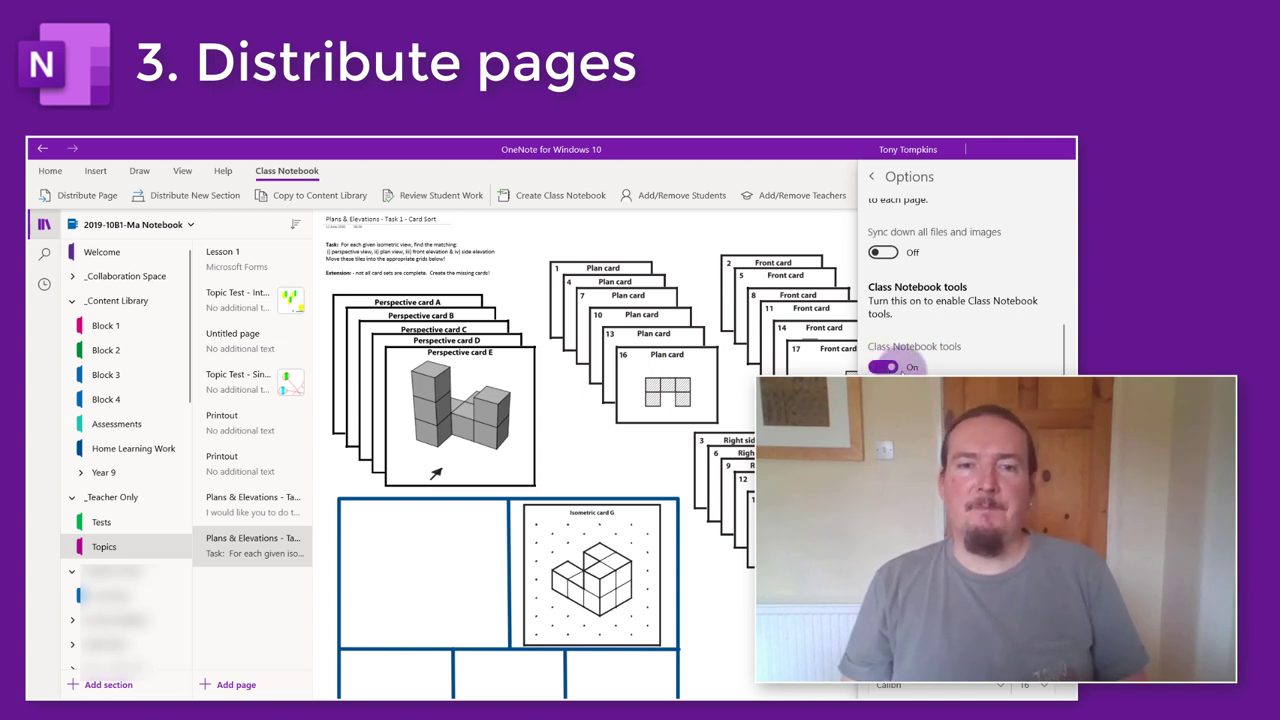
pyautogui.click(871, 176)
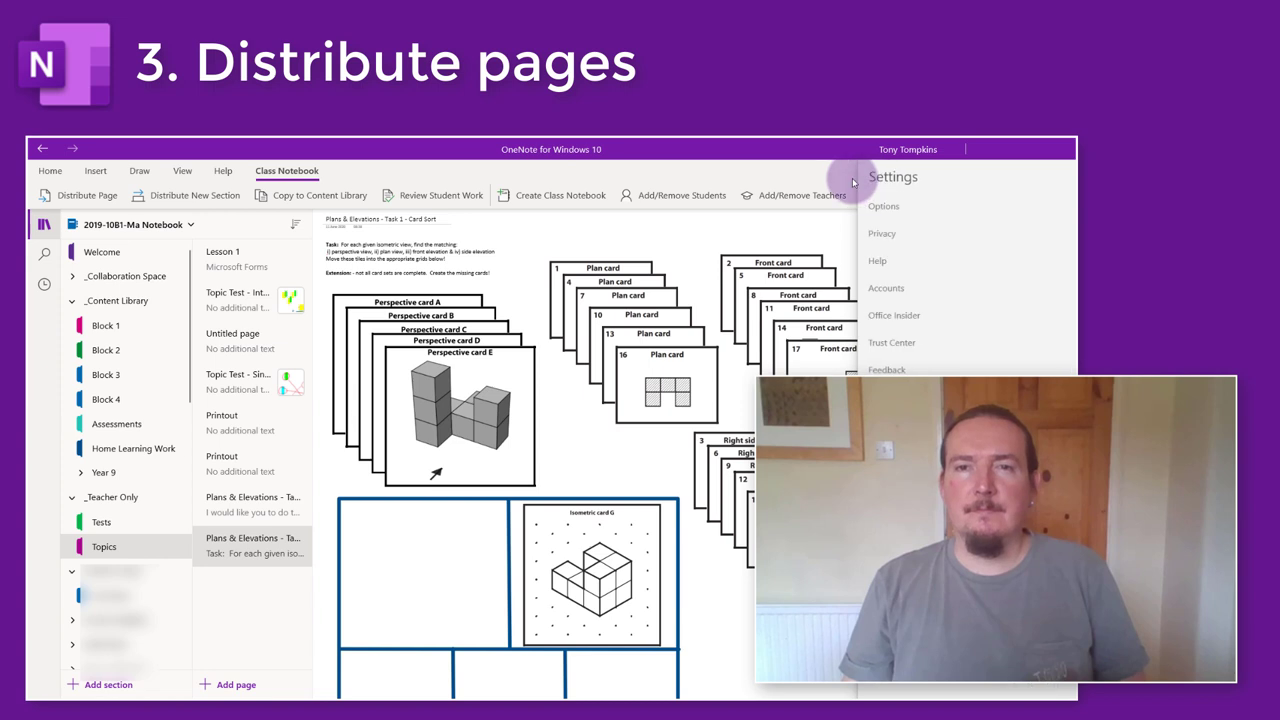
pyautogui.click(789, 183)
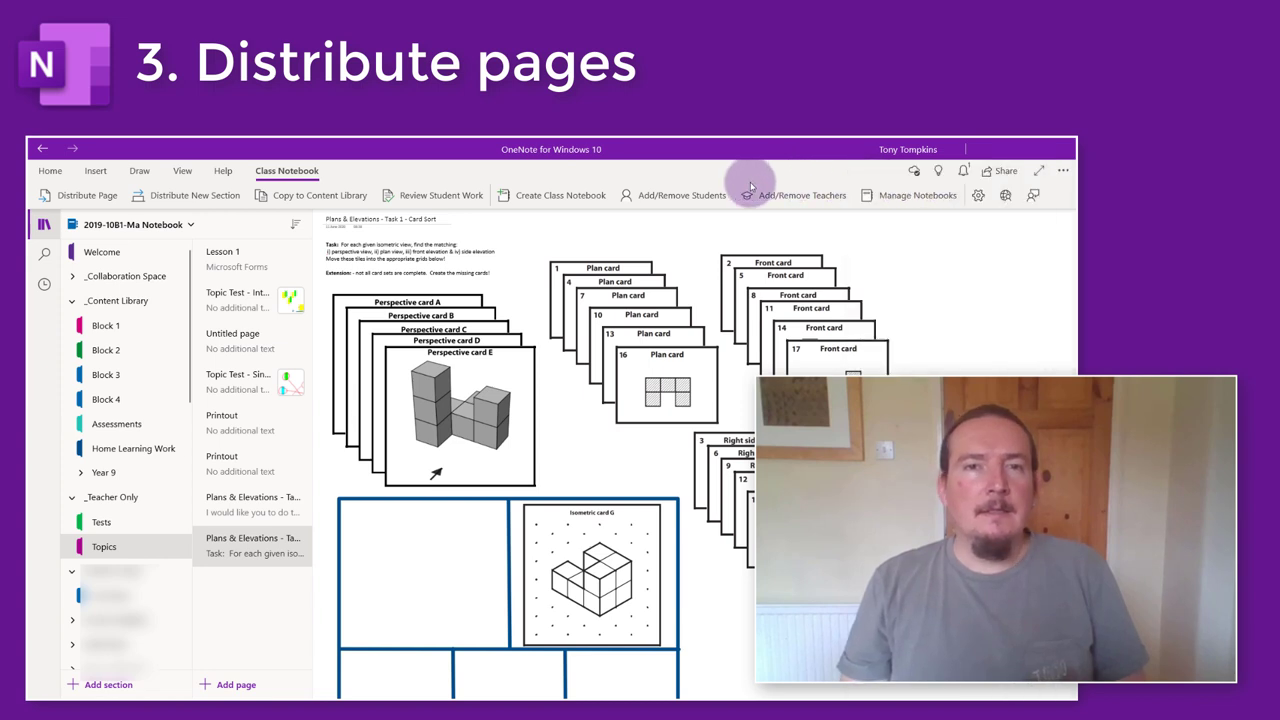
# Distribute the Plans & Elevations Card Sort page to the whole class's My Notes section
pyautogui.click(95, 199)
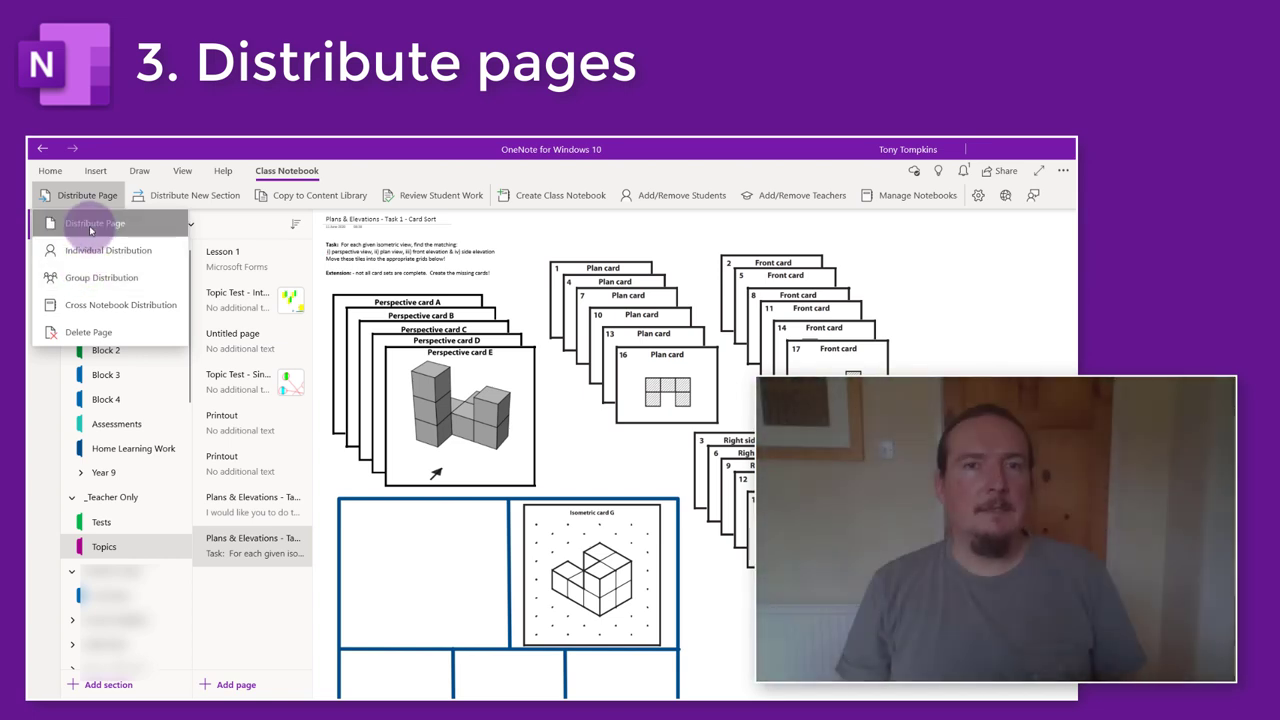
pyautogui.click(90, 226)
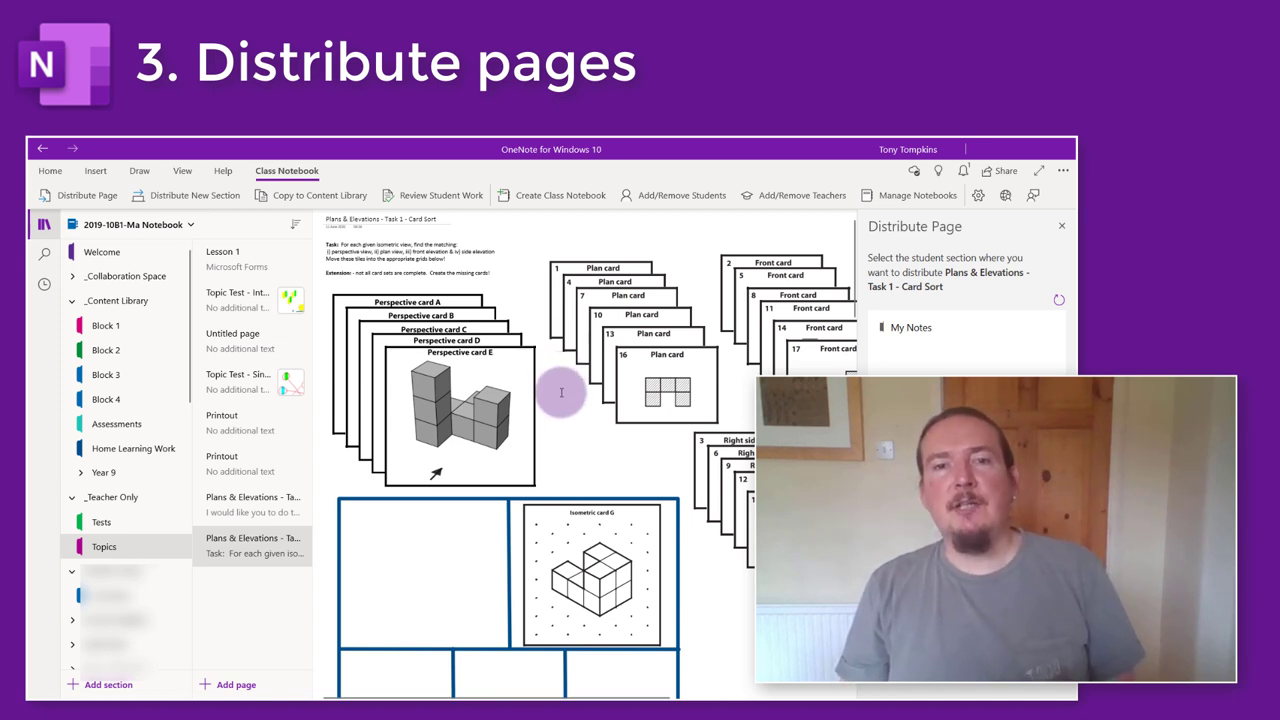
pyautogui.click(922, 330)
pyautogui.click(904, 635)
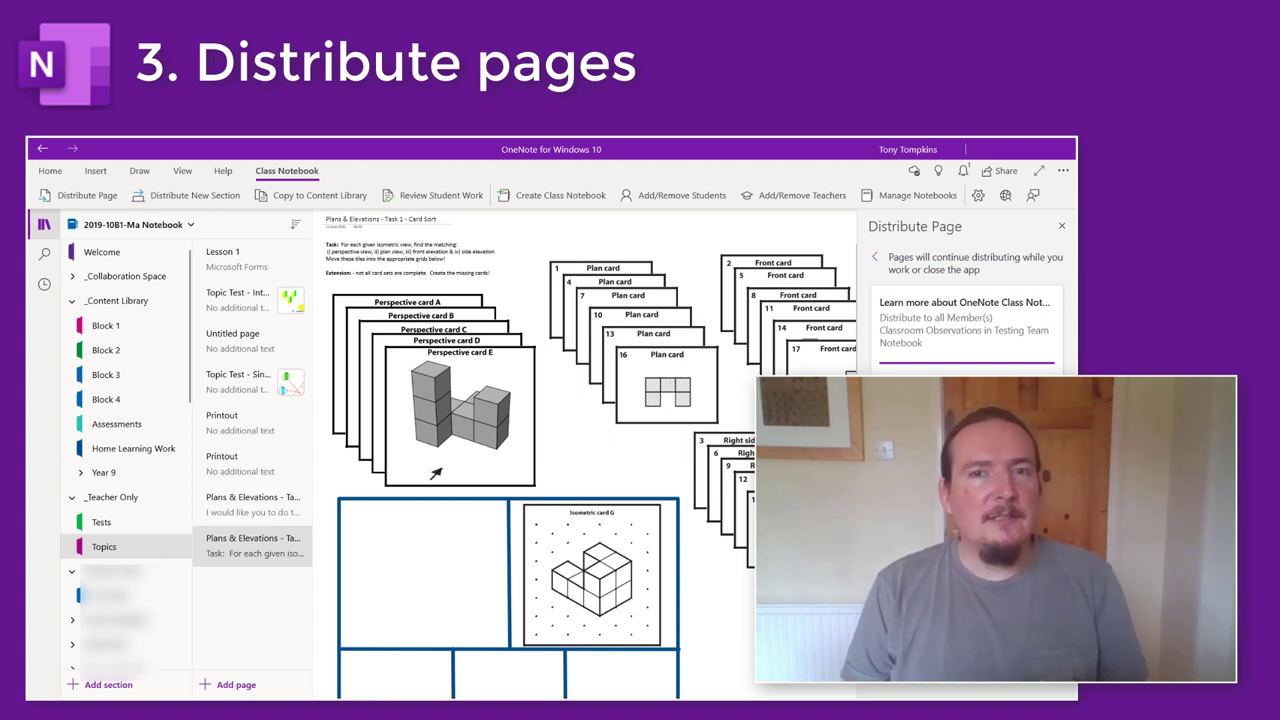
pyautogui.click(1061, 226)
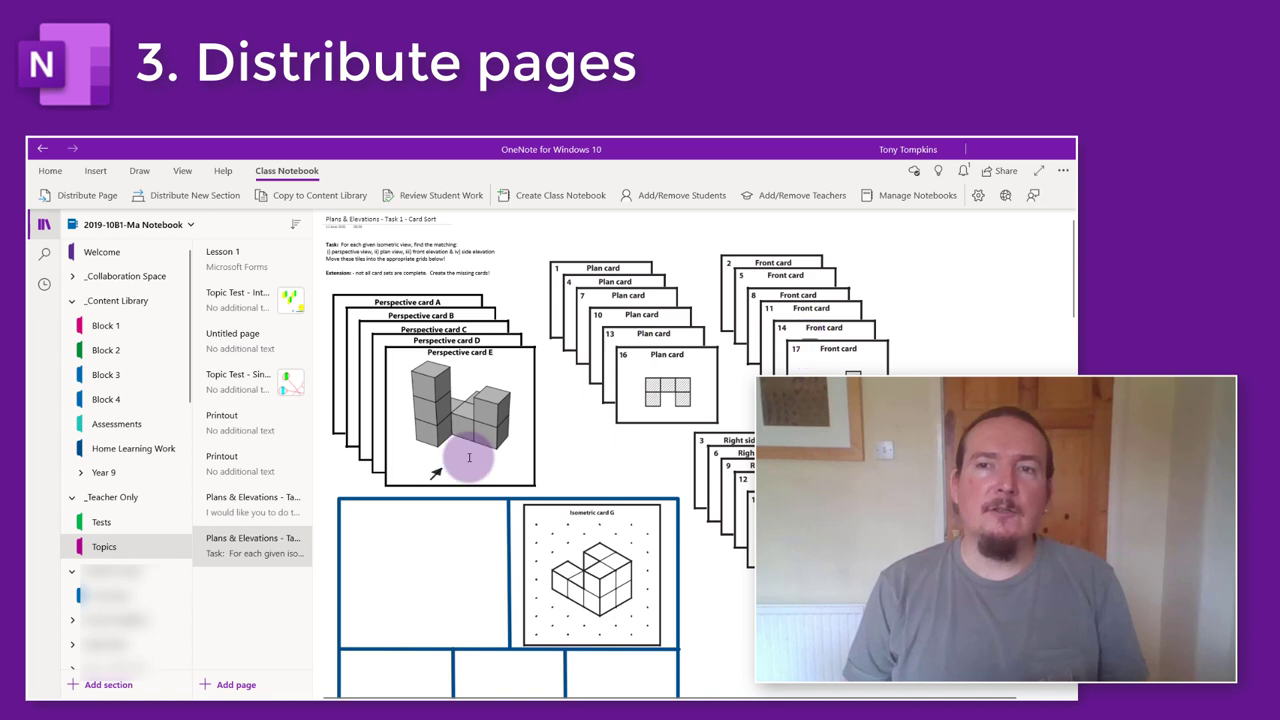
# Copy the Plans & Elevations page and bring up the notebook list
pyautogui.rightClick(249, 543)
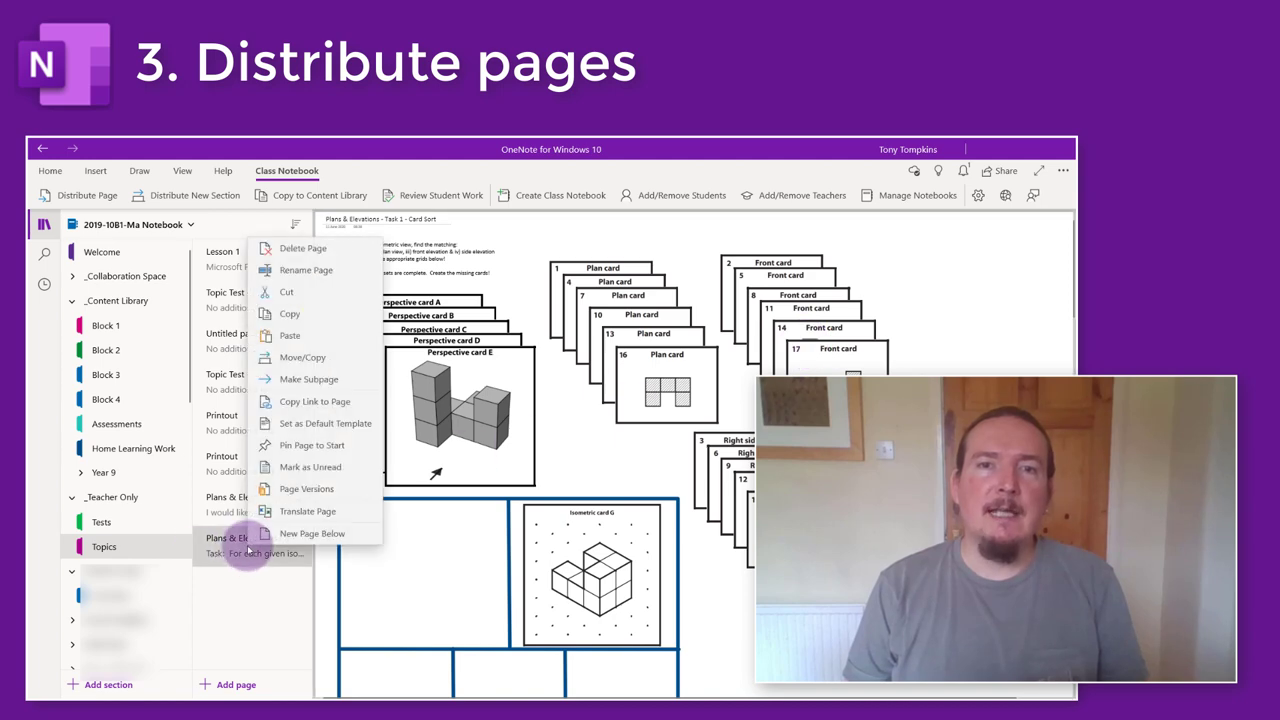
pyautogui.click(285, 316)
pyautogui.click(172, 230)
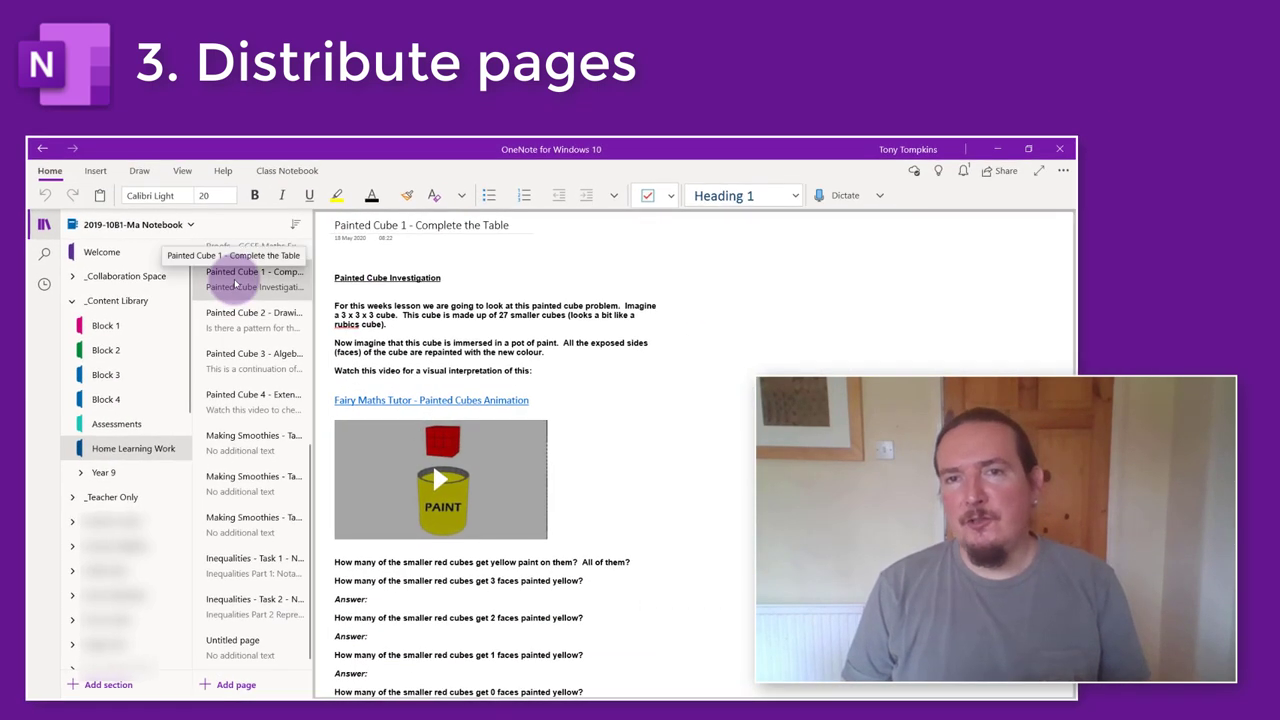
# Copy the Painted Cube 1 - Complete the Table page and paste it into the student's section
pyautogui.rightClick(235, 285)
pyautogui.click(280, 354)
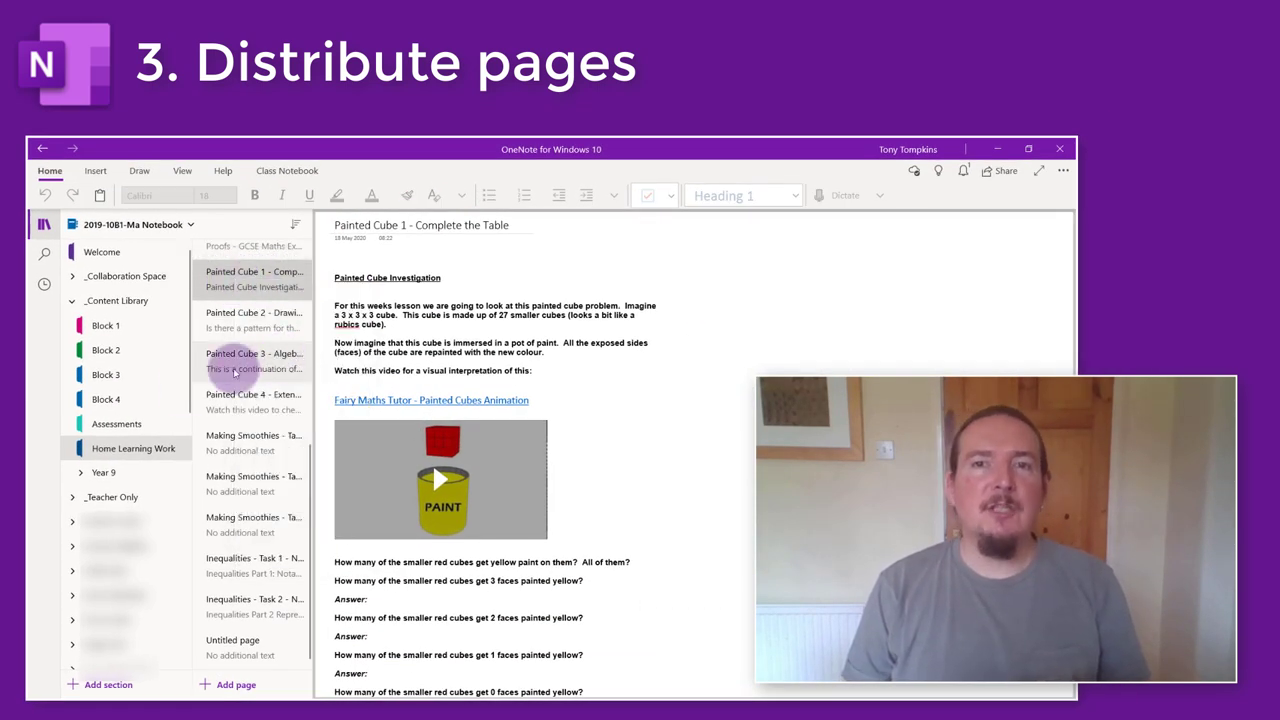
pyautogui.click(72, 522)
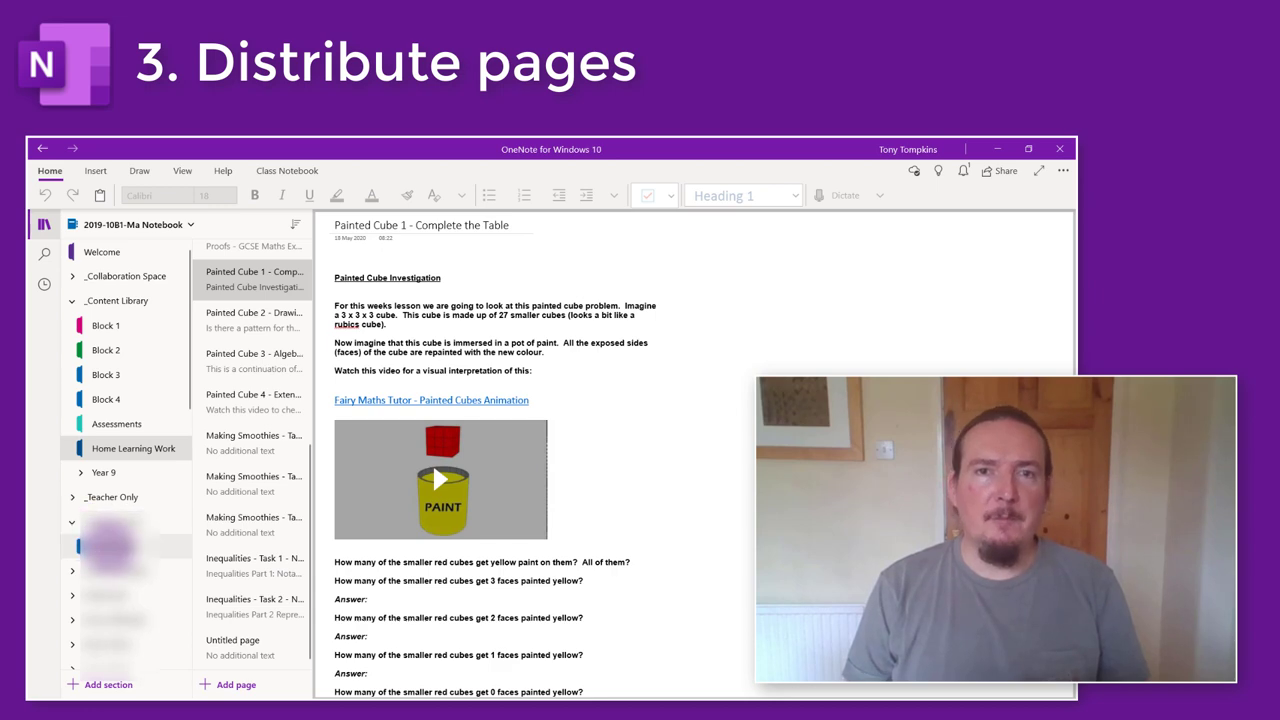
pyautogui.click(110, 545)
pyautogui.scroll(-15, 214, 657)
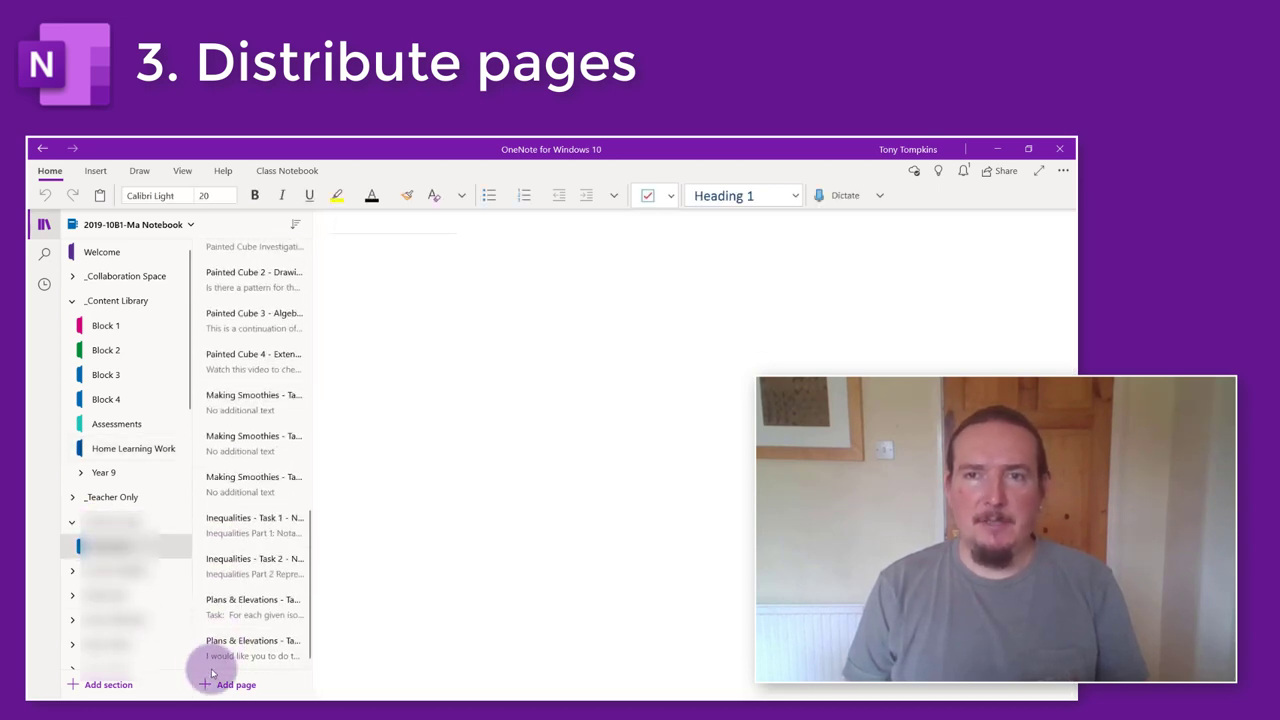
pyautogui.rightClick(215, 650)
pyautogui.click(255, 455)
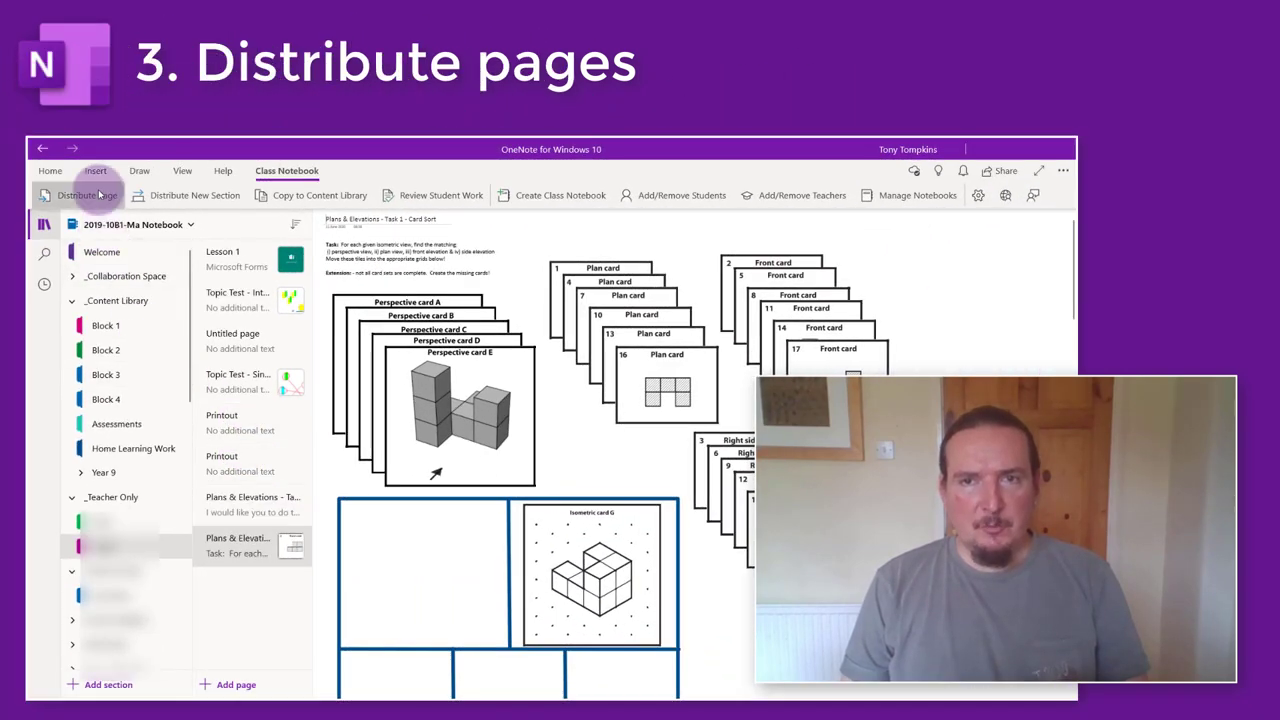
# Send the card-sort page individually to the first, second, fourth, sixth and seventh students
pyautogui.click(99, 195)
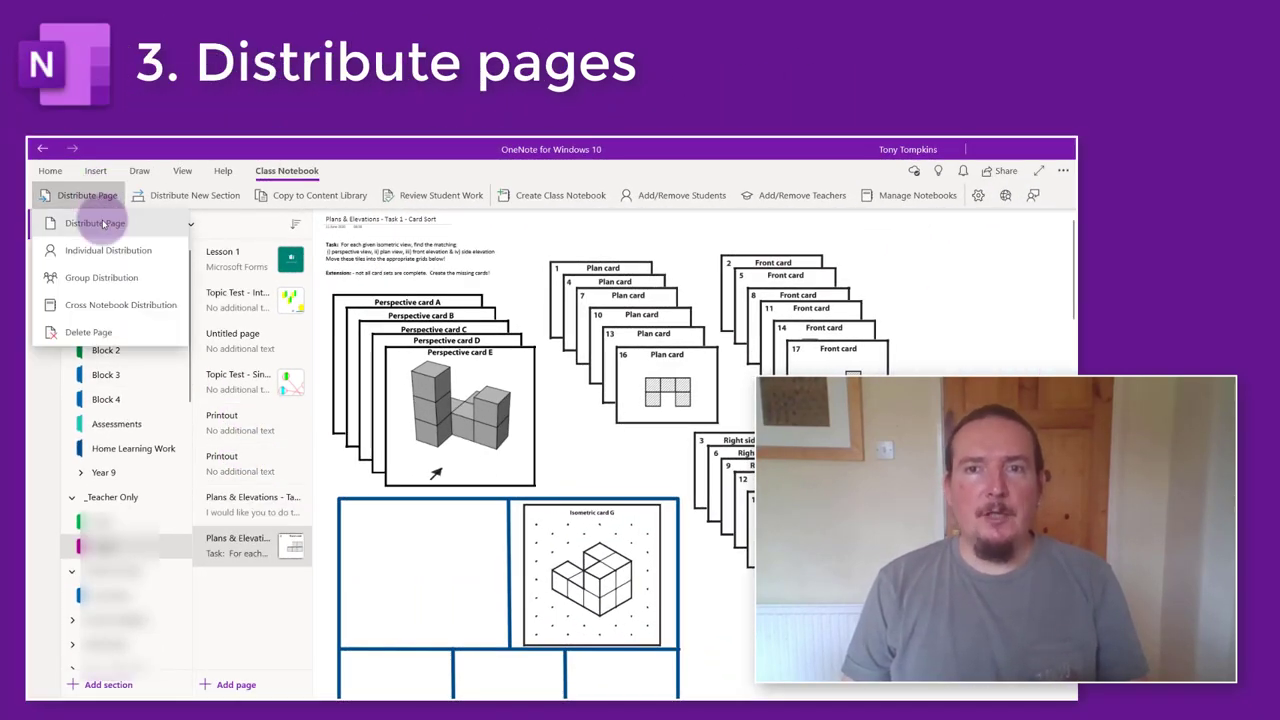
pyautogui.click(109, 251)
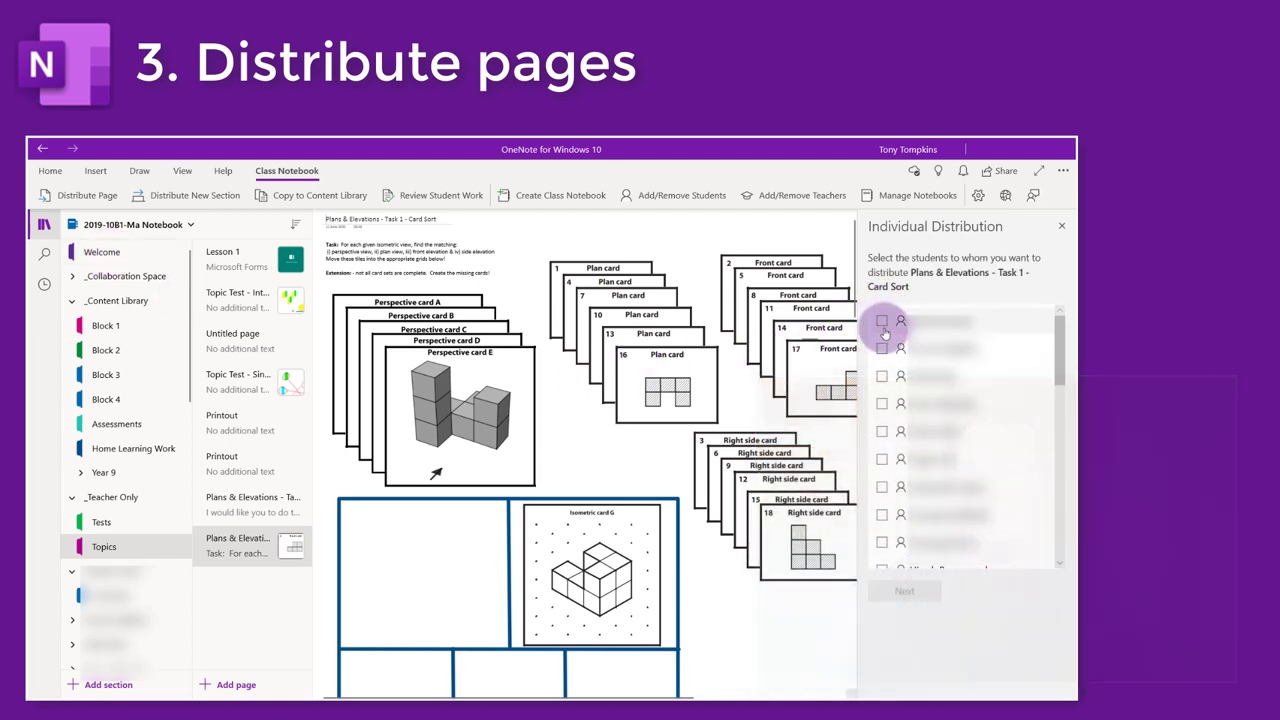
pyautogui.click(882, 321)
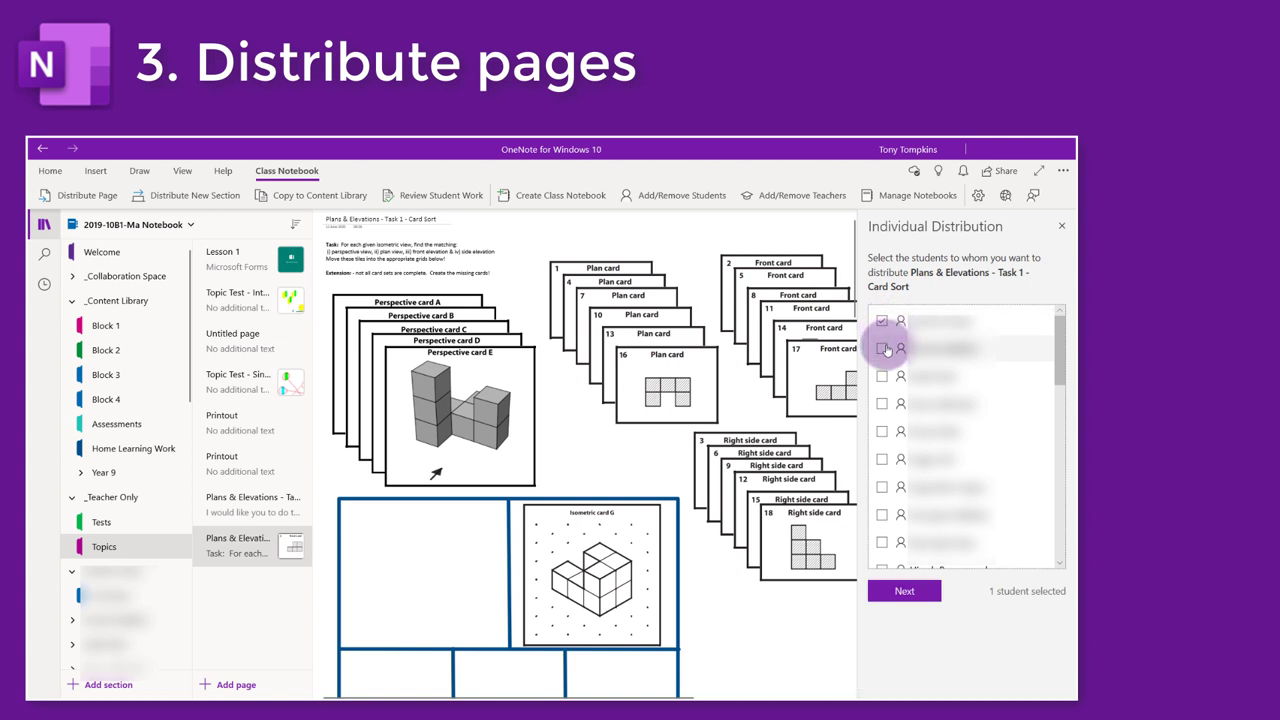
pyautogui.click(882, 348)
pyautogui.click(882, 404)
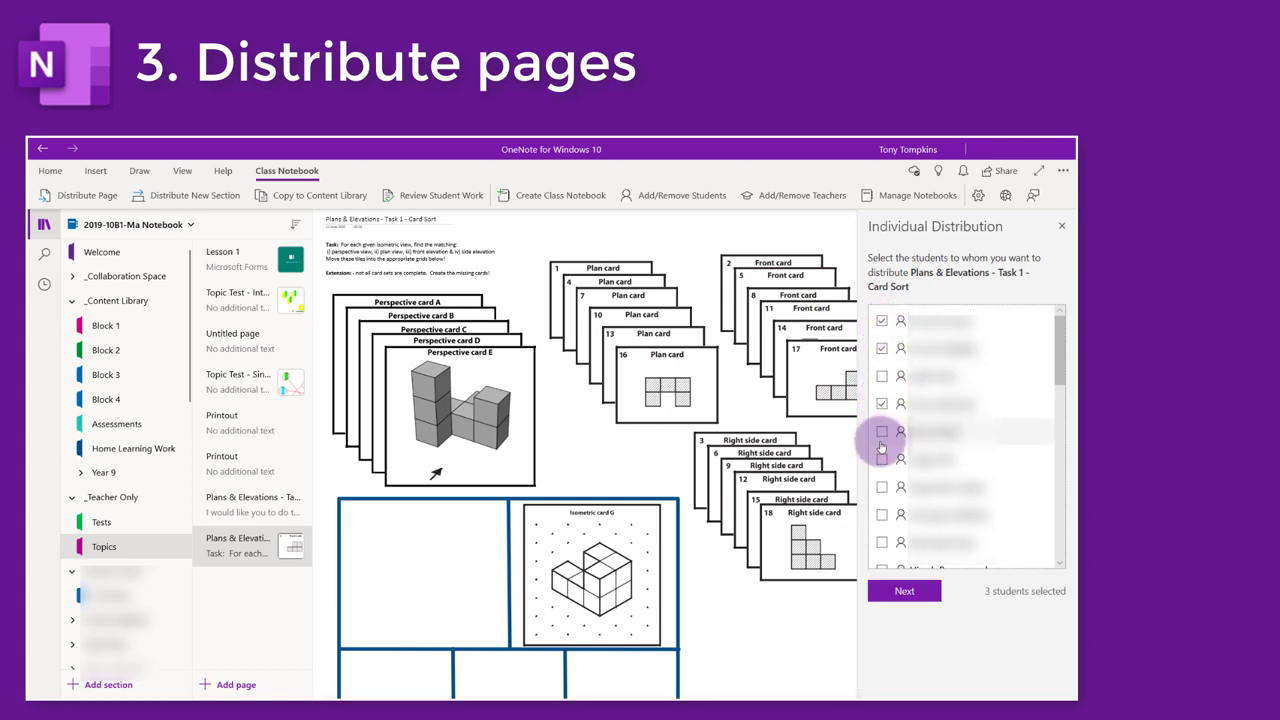
pyautogui.click(882, 459)
pyautogui.click(882, 487)
pyautogui.click(906, 594)
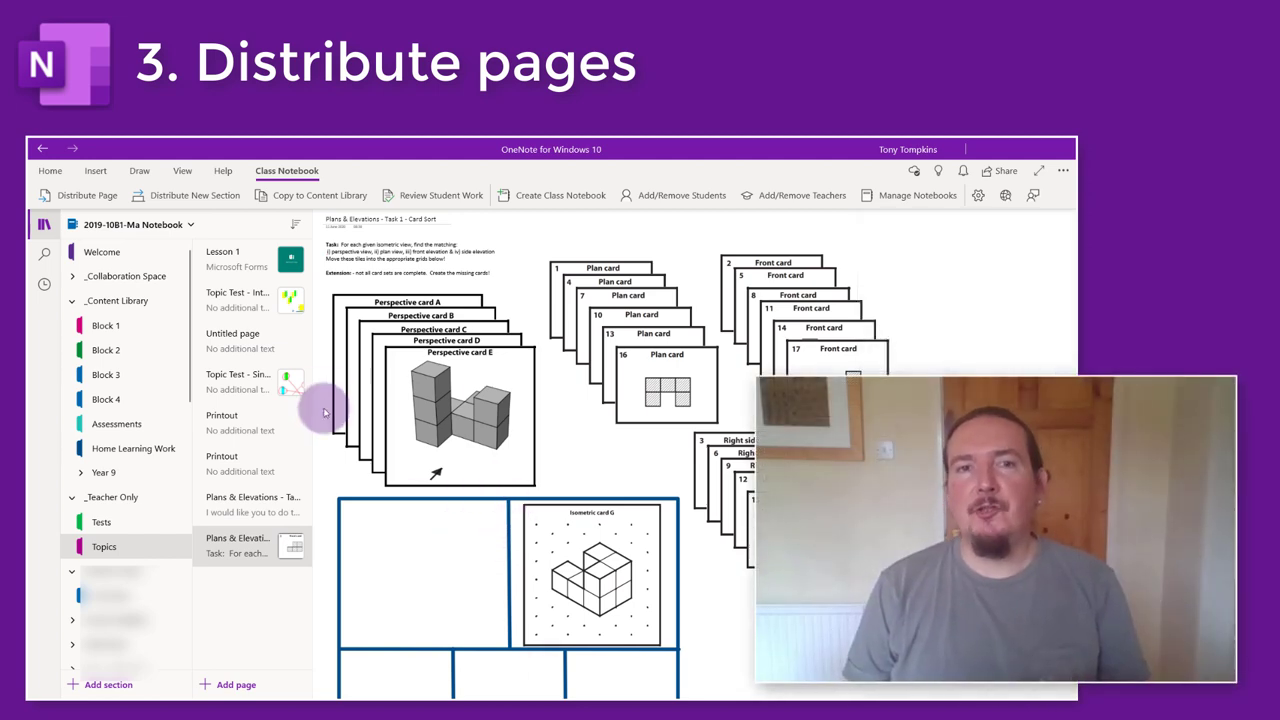
# In Group Distribution, select High Achievers and save a new Pupil Premium group containing the fourth student
pyautogui.click(97, 205)
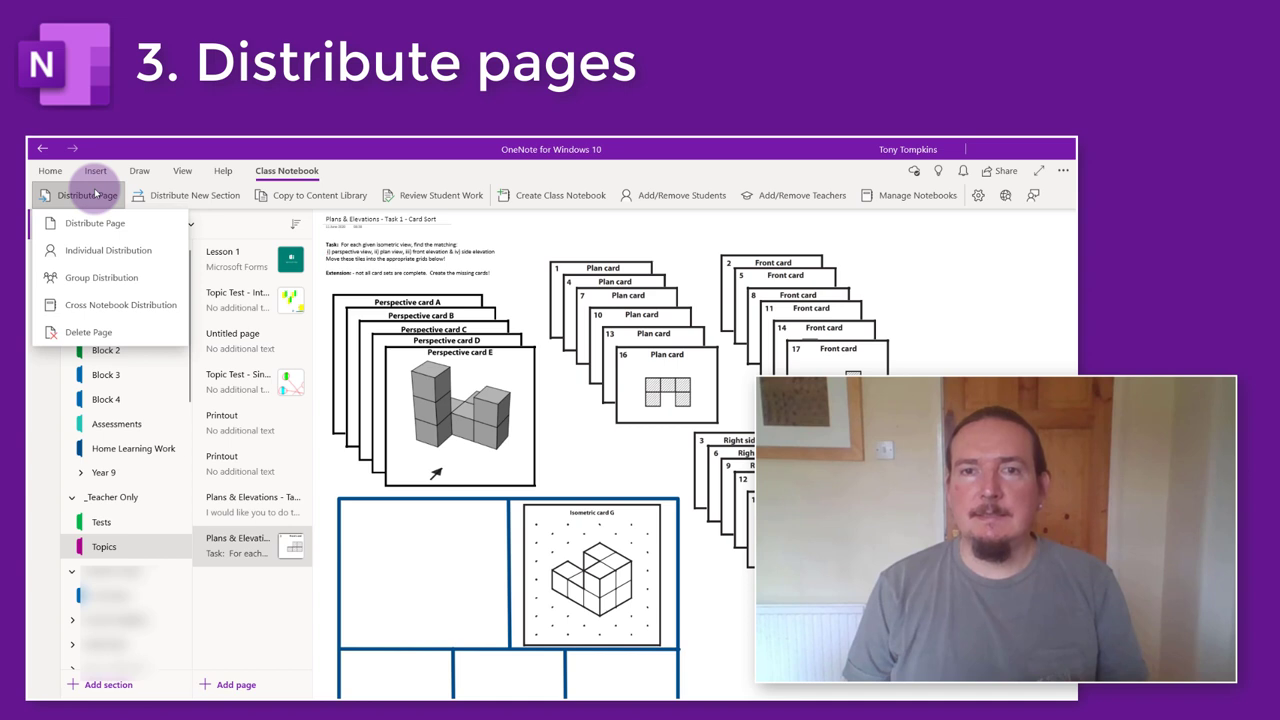
pyautogui.click(97, 278)
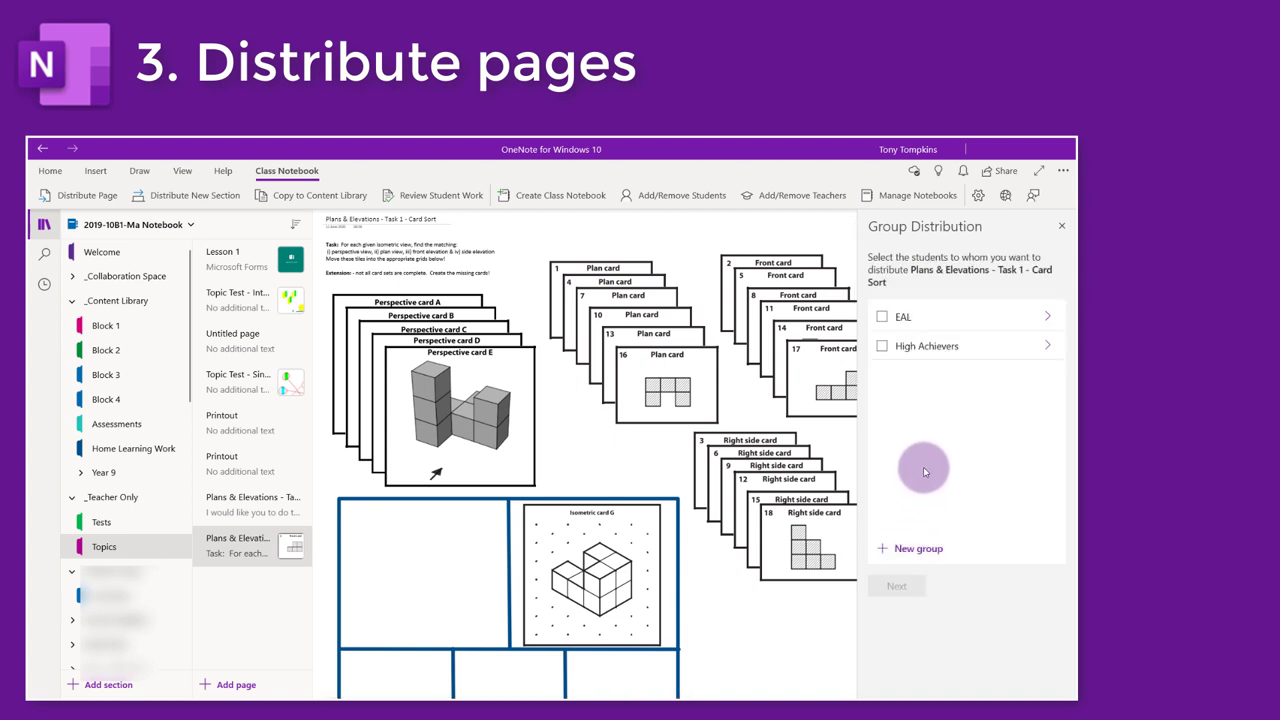
pyautogui.click(893, 347)
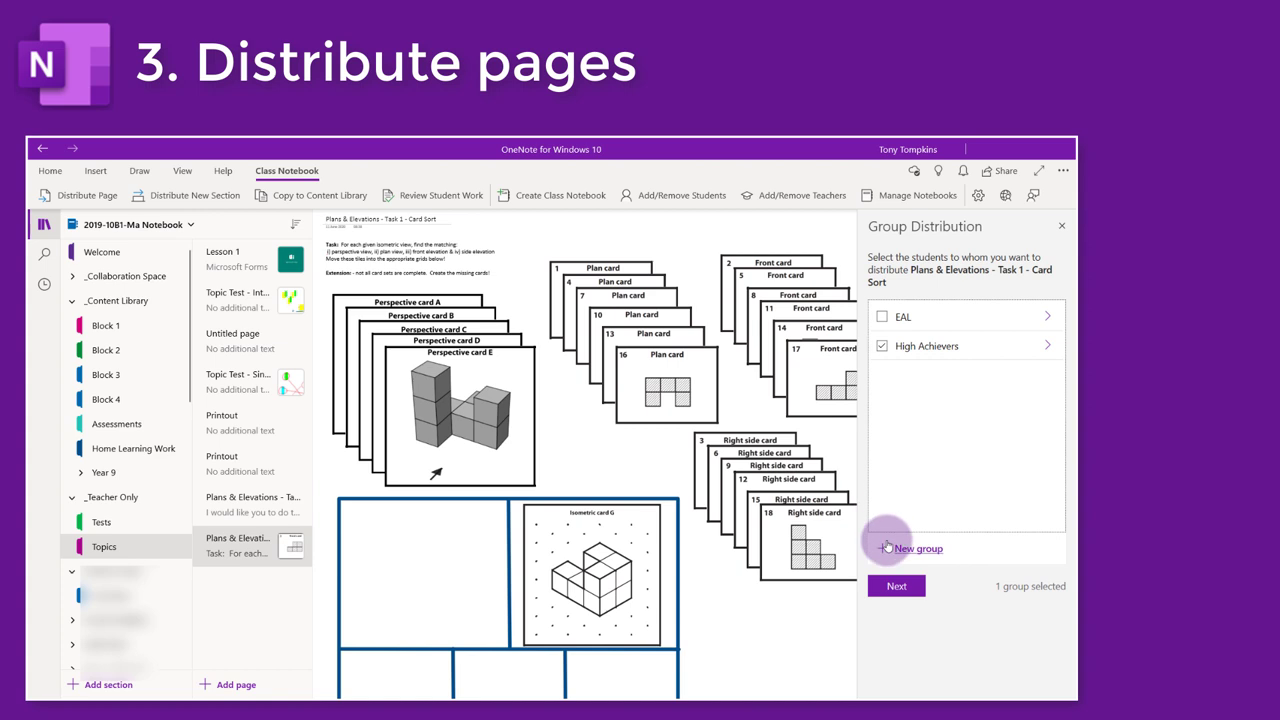
pyautogui.click(887, 550)
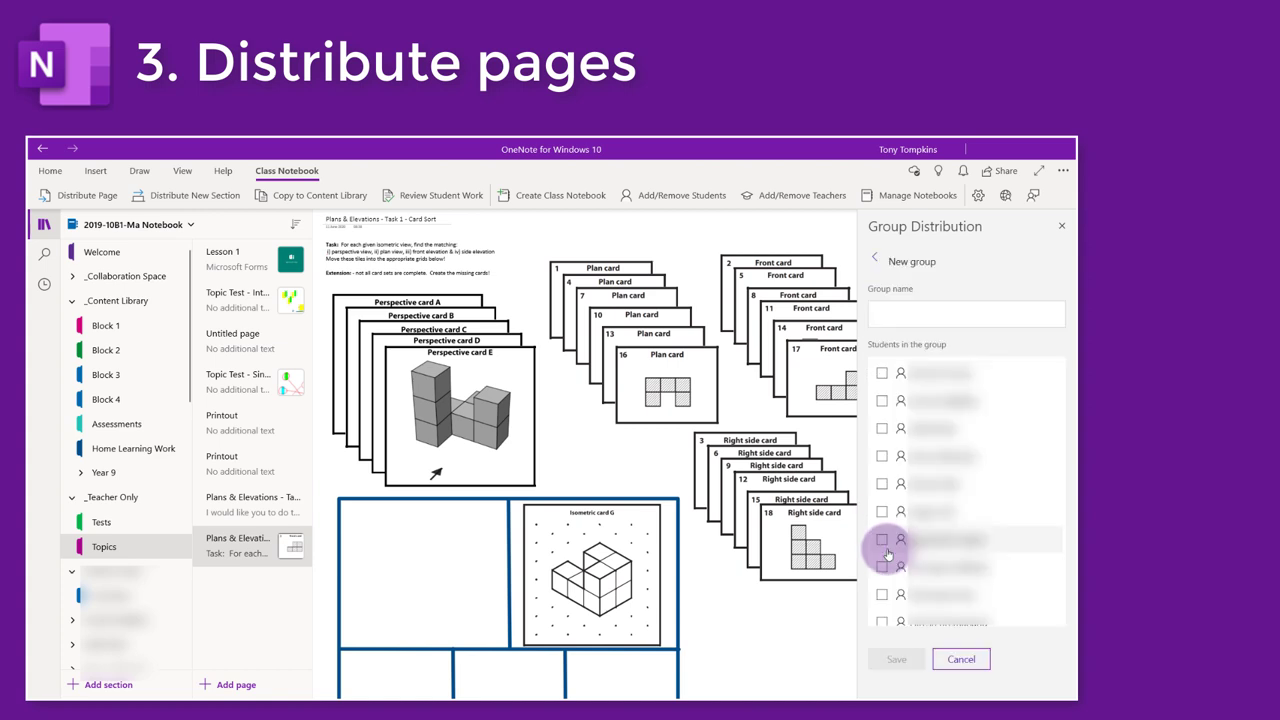
pyautogui.click(912, 320)
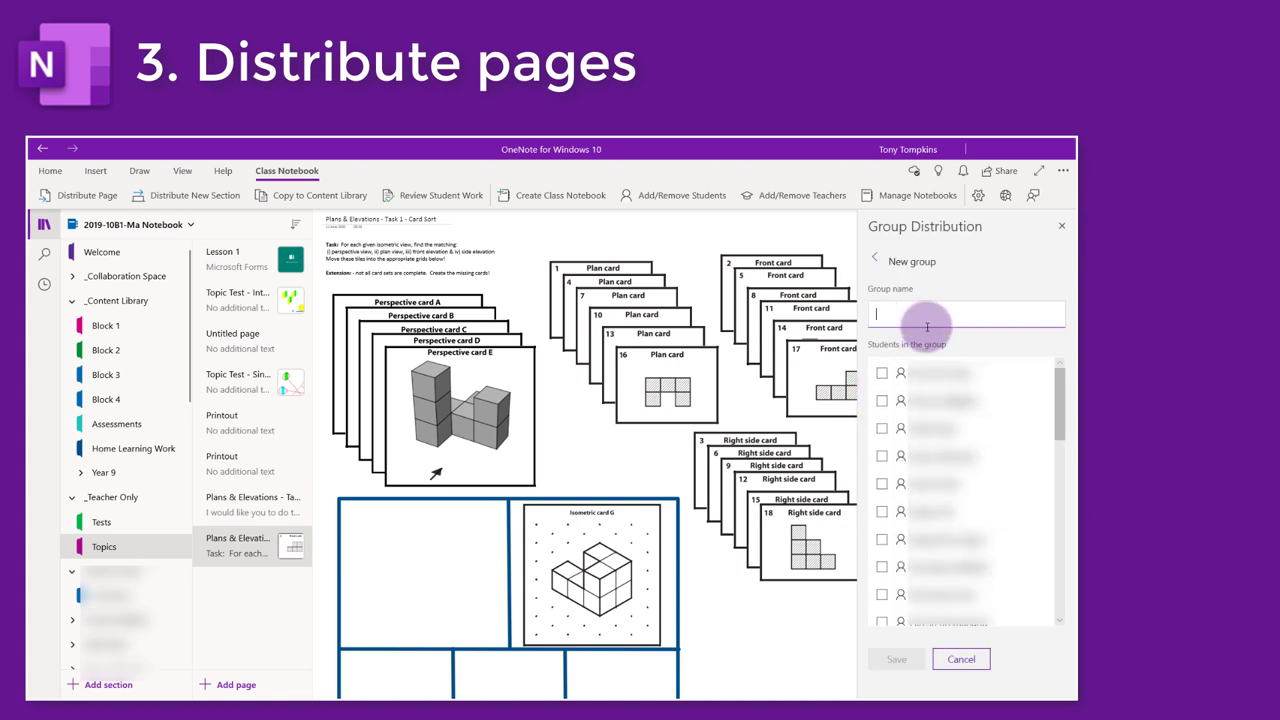
pyautogui.write('Pp')
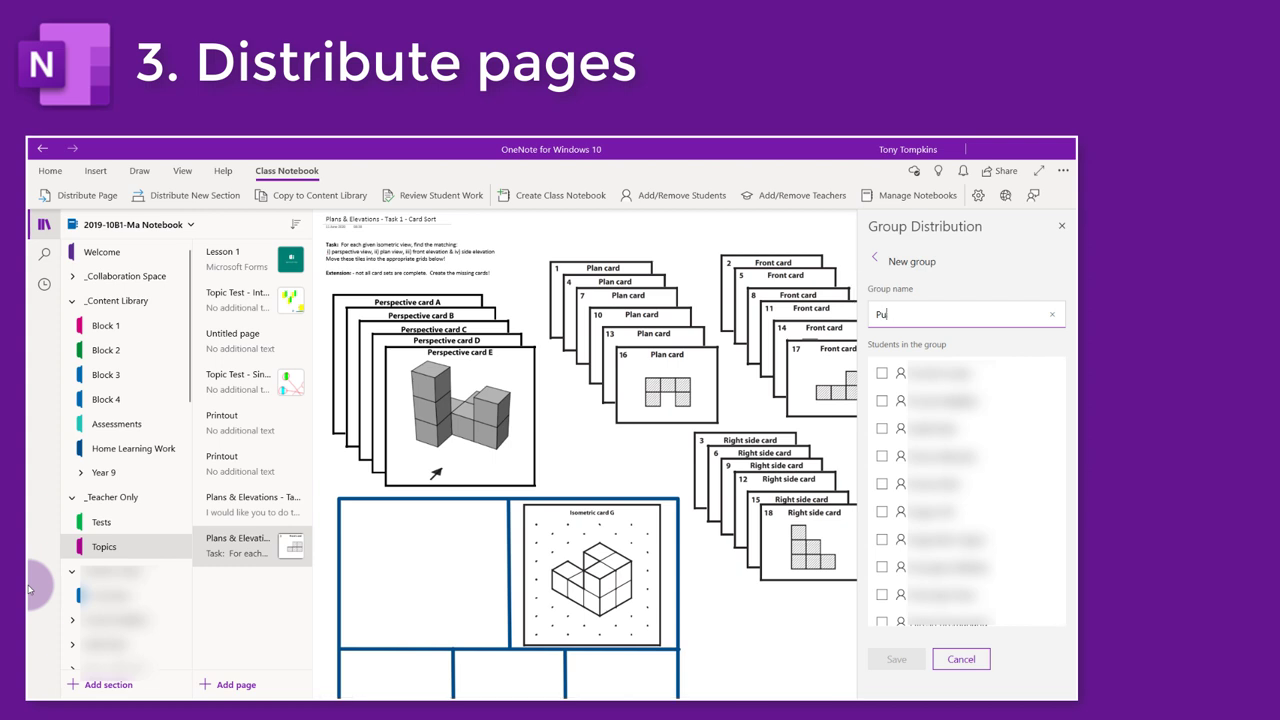
pyautogui.write('pil Premium')
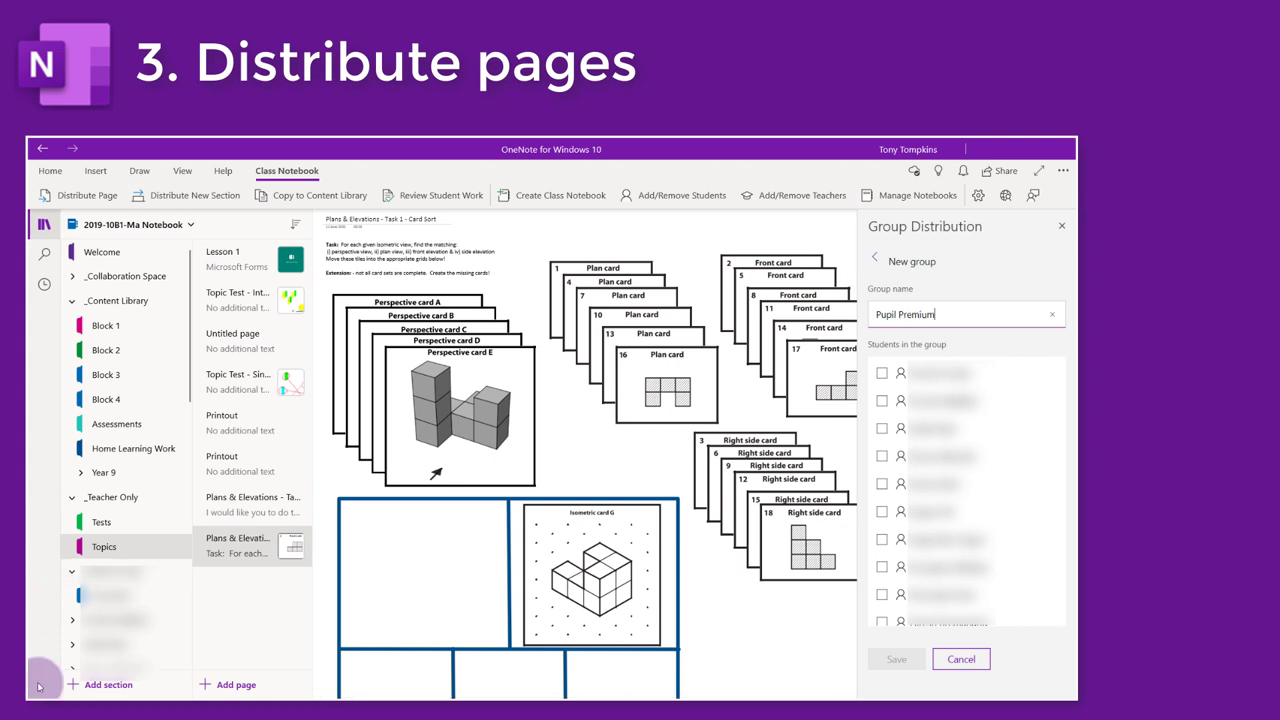
pyautogui.click(881, 455)
pyautogui.click(896, 659)
pyautogui.click(88, 197)
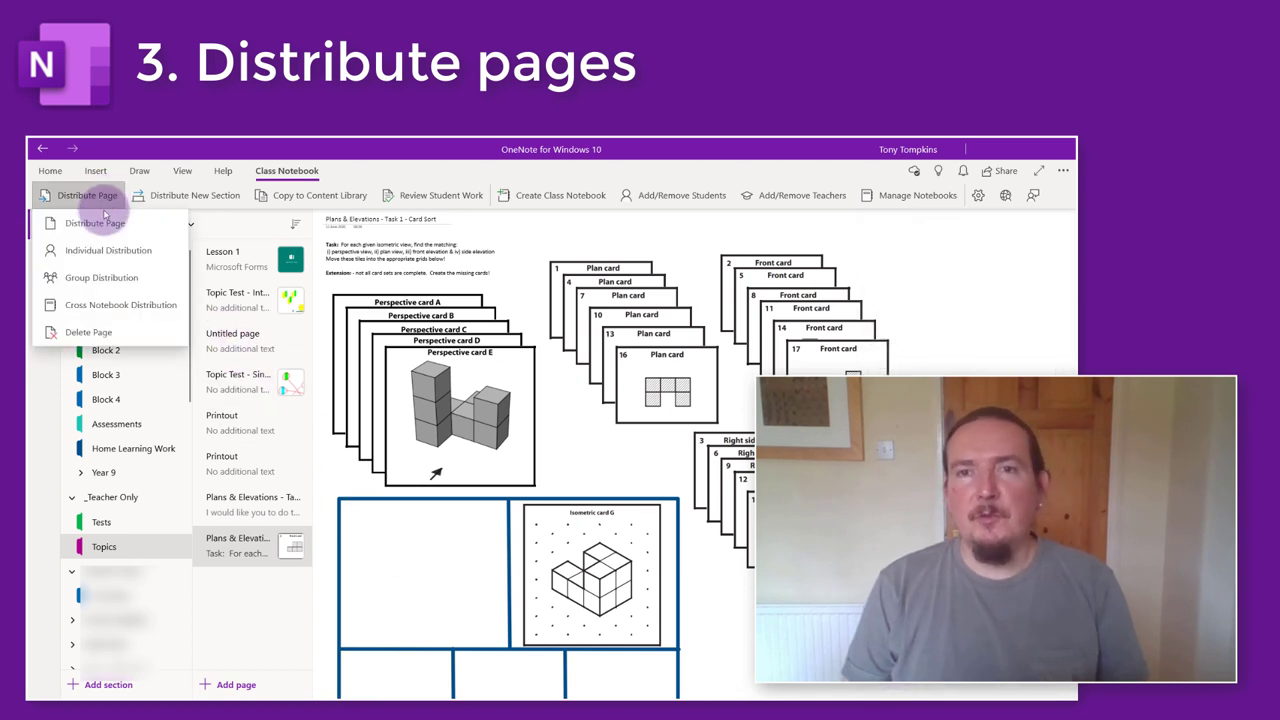
# Distribute the card-sort page across notebooks, including 2019-7ECC-It, into their U2 - Scratch section
pyautogui.click(100, 303)
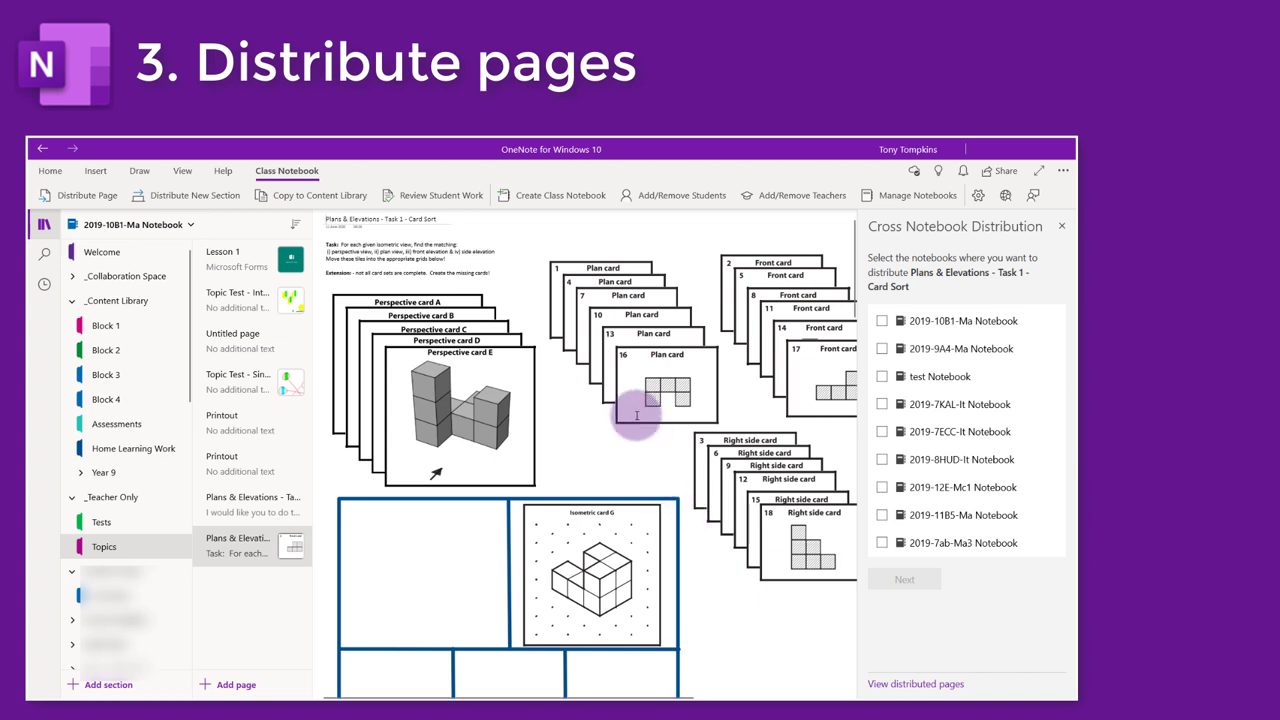
pyautogui.click(883, 432)
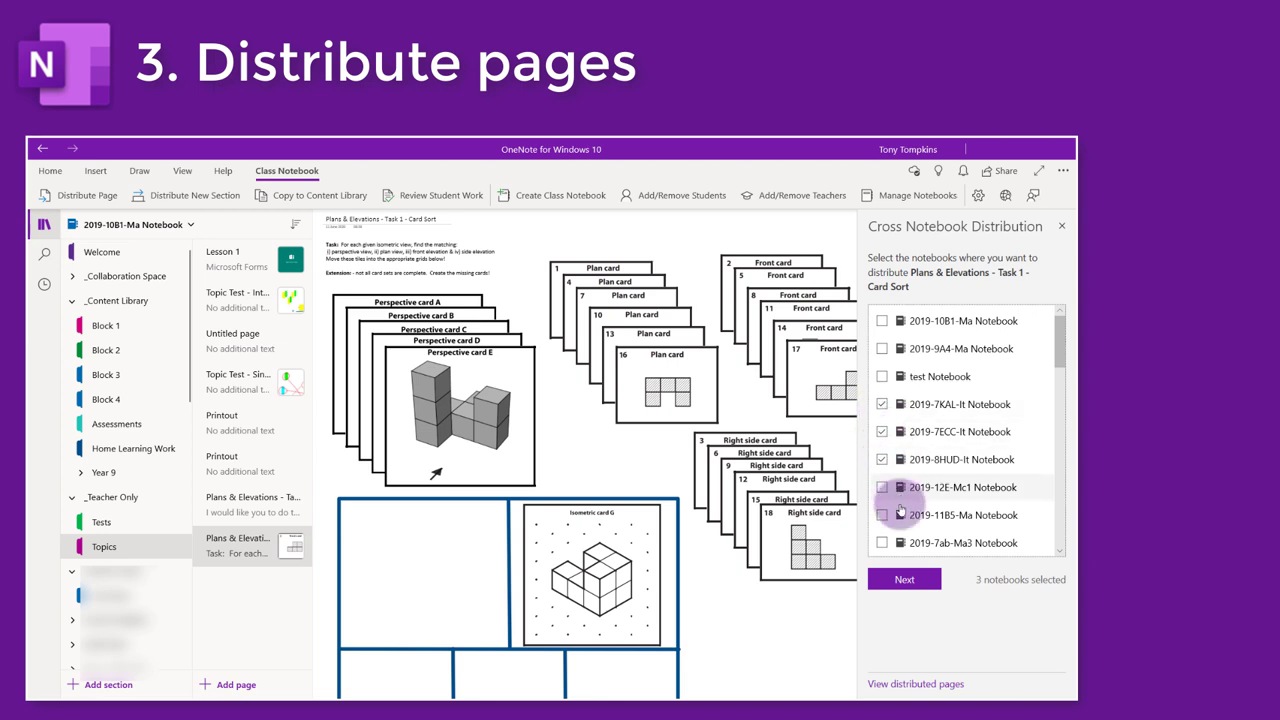
pyautogui.click(912, 579)
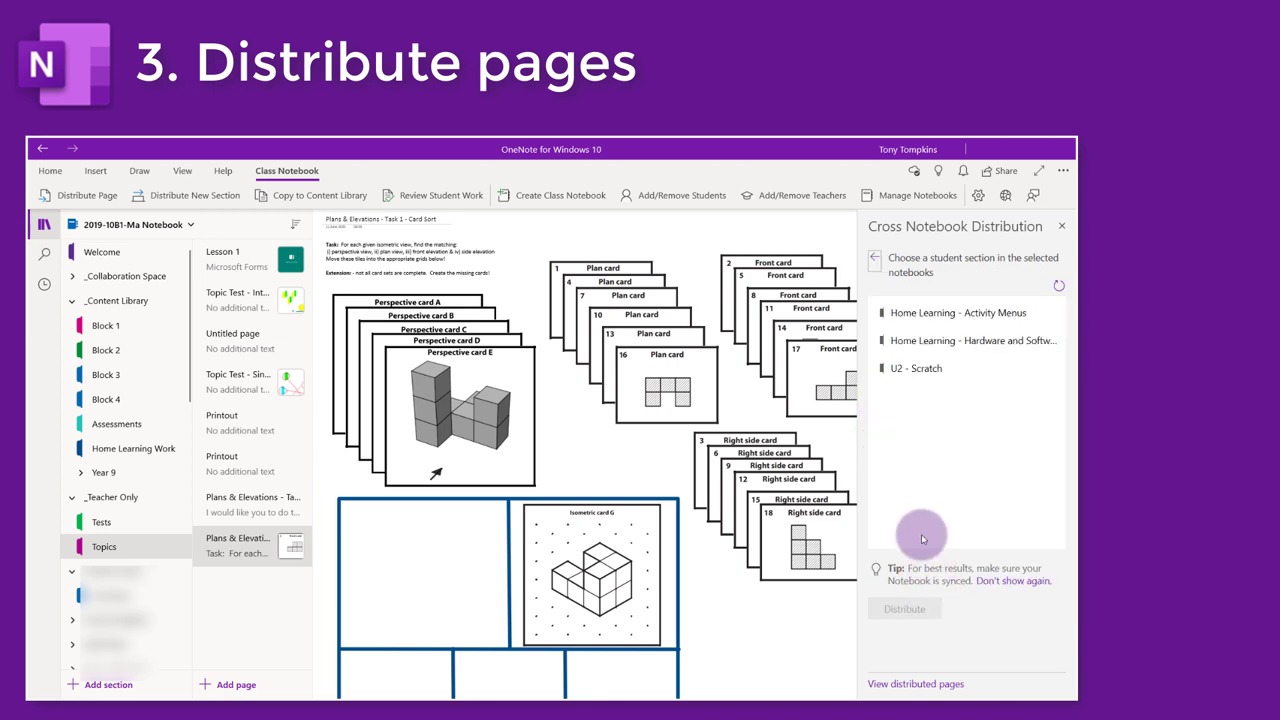
pyautogui.click(914, 370)
pyautogui.click(1061, 226)
pyautogui.click(70, 195)
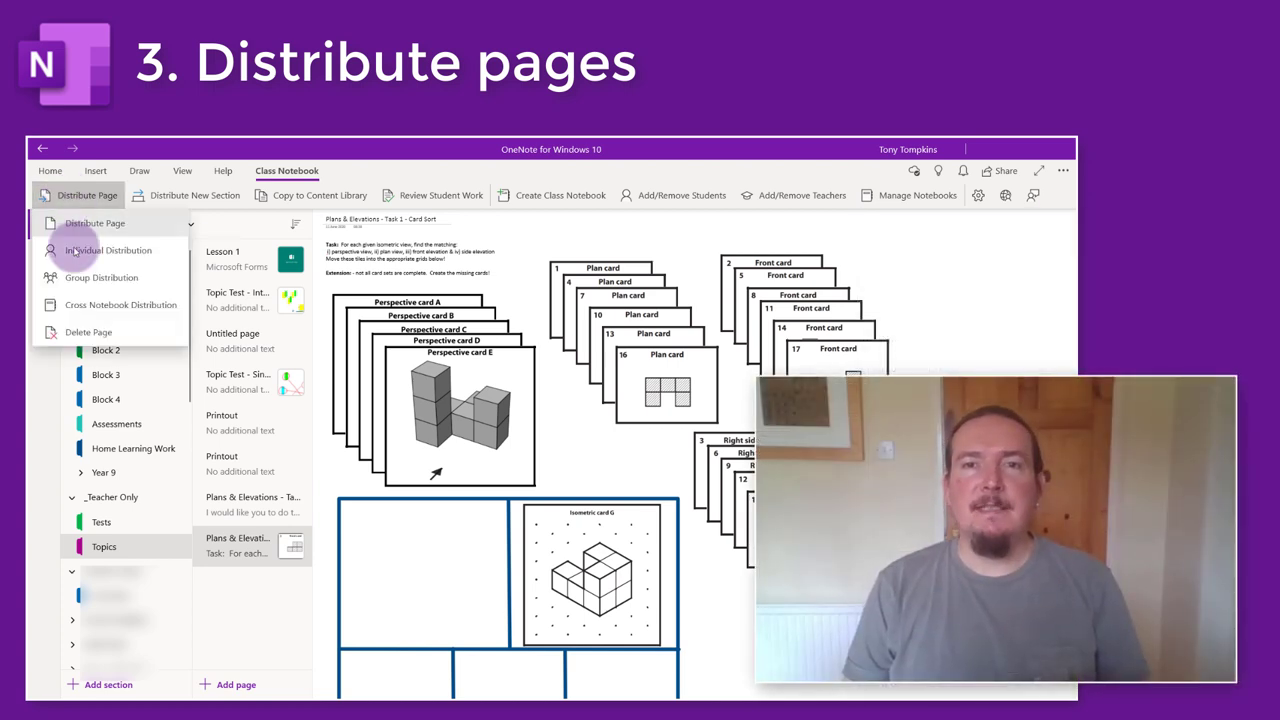
# Delete the distributed Painted Cube 4 - Extension page from the My Notes sections, then close the pane
pyautogui.click(88, 331)
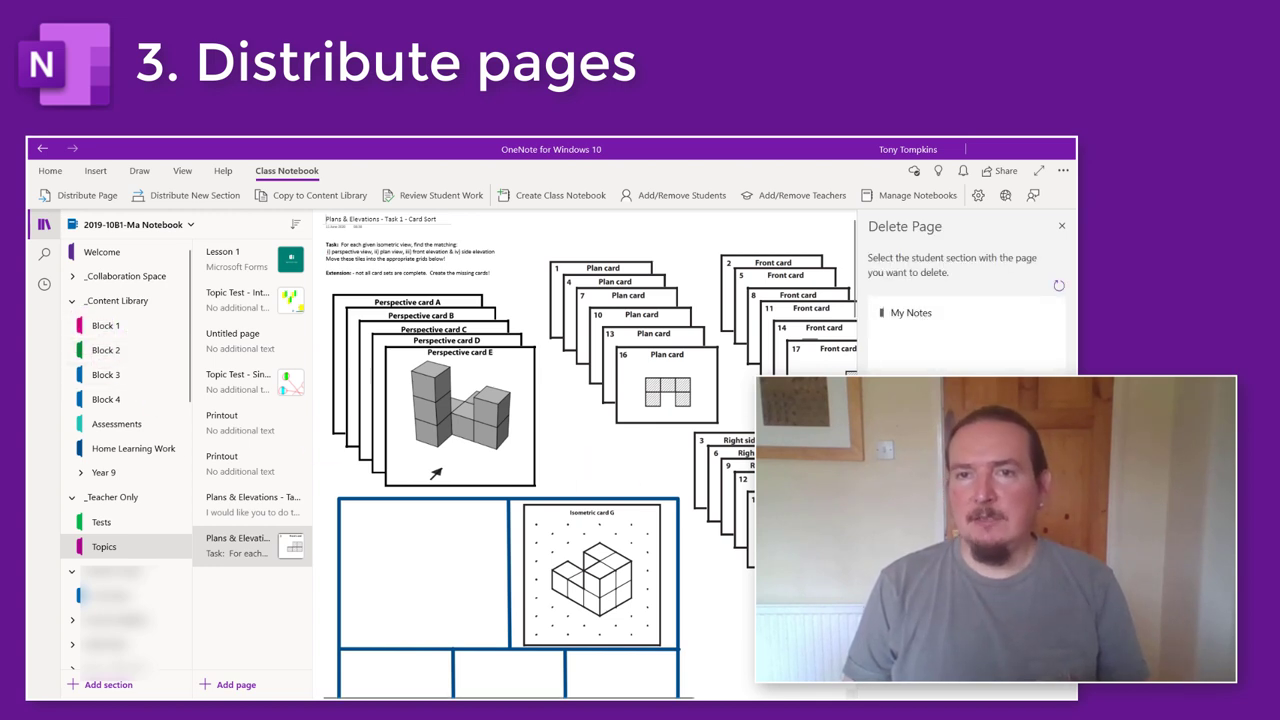
pyautogui.click(918, 315)
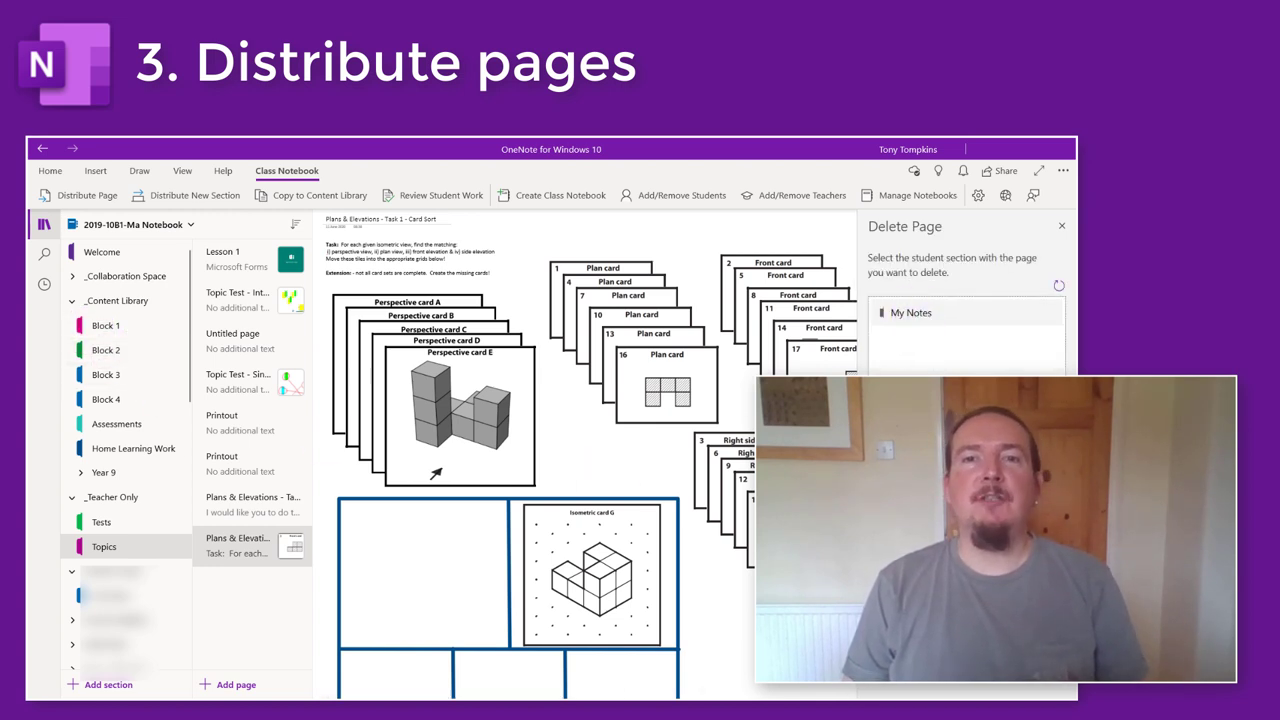
pyautogui.click(931, 605)
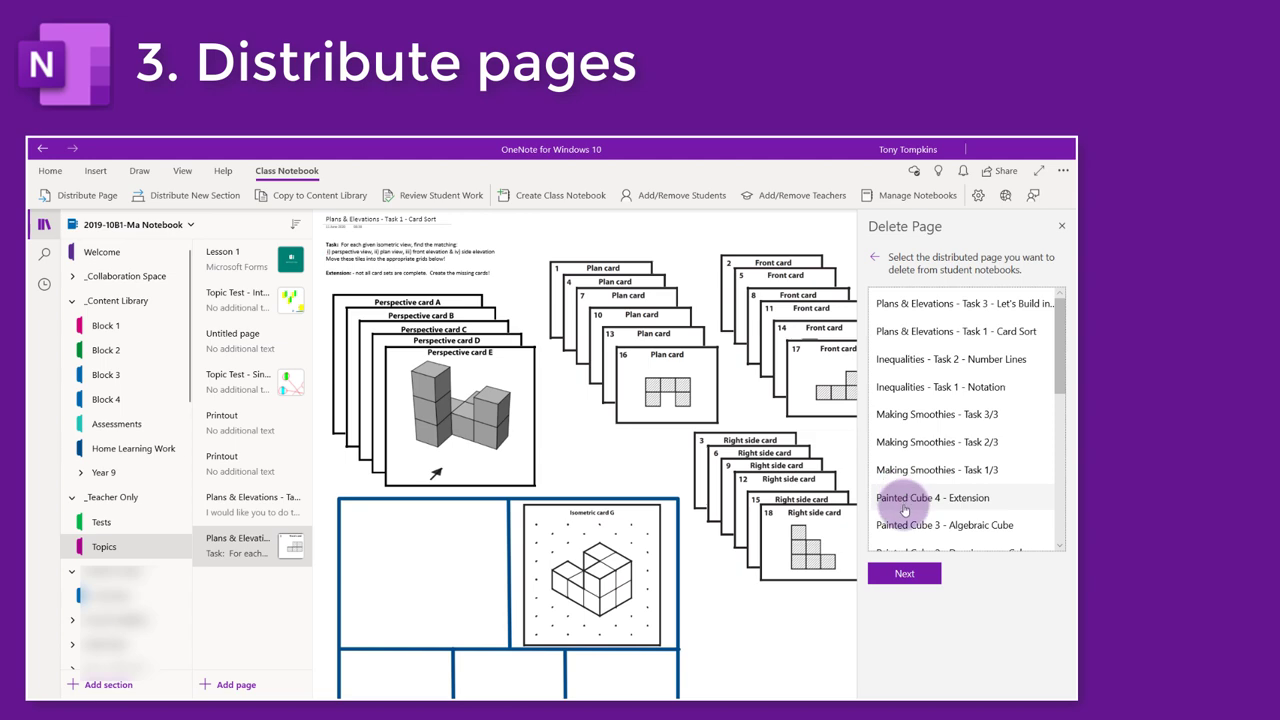
pyautogui.click(903, 576)
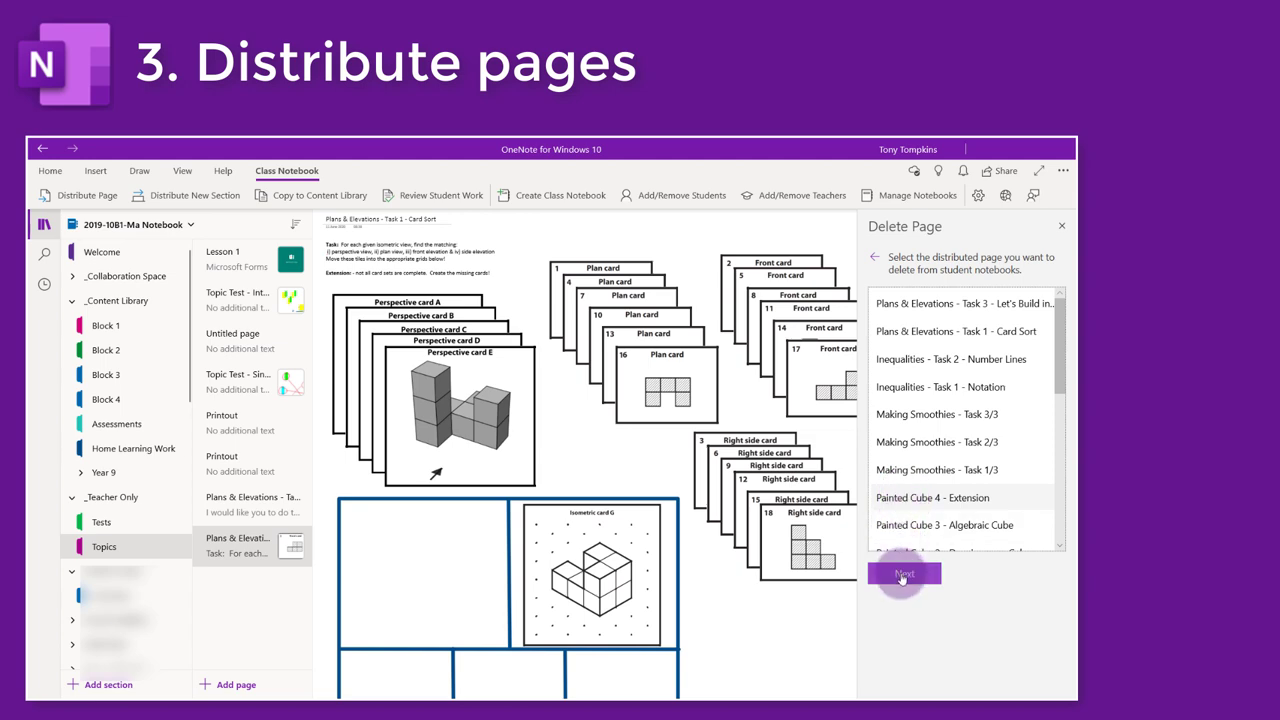
pyautogui.click(1032, 236)
pyautogui.click(1062, 226)
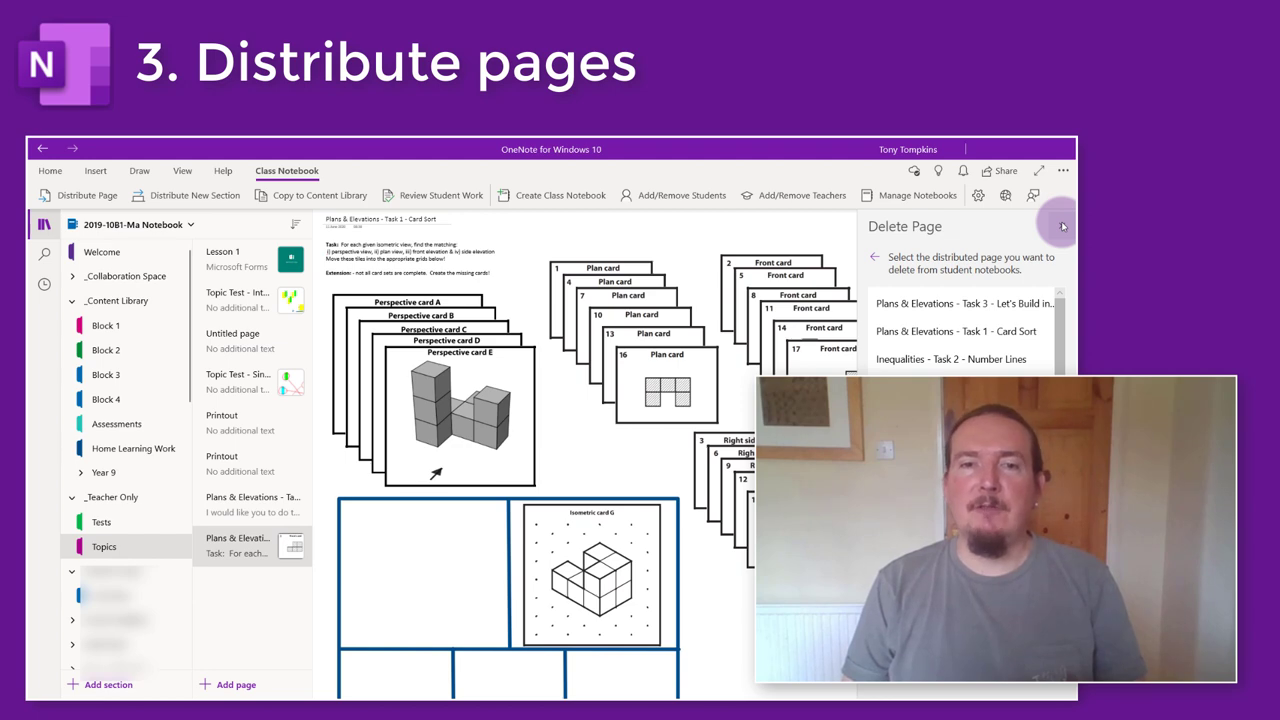